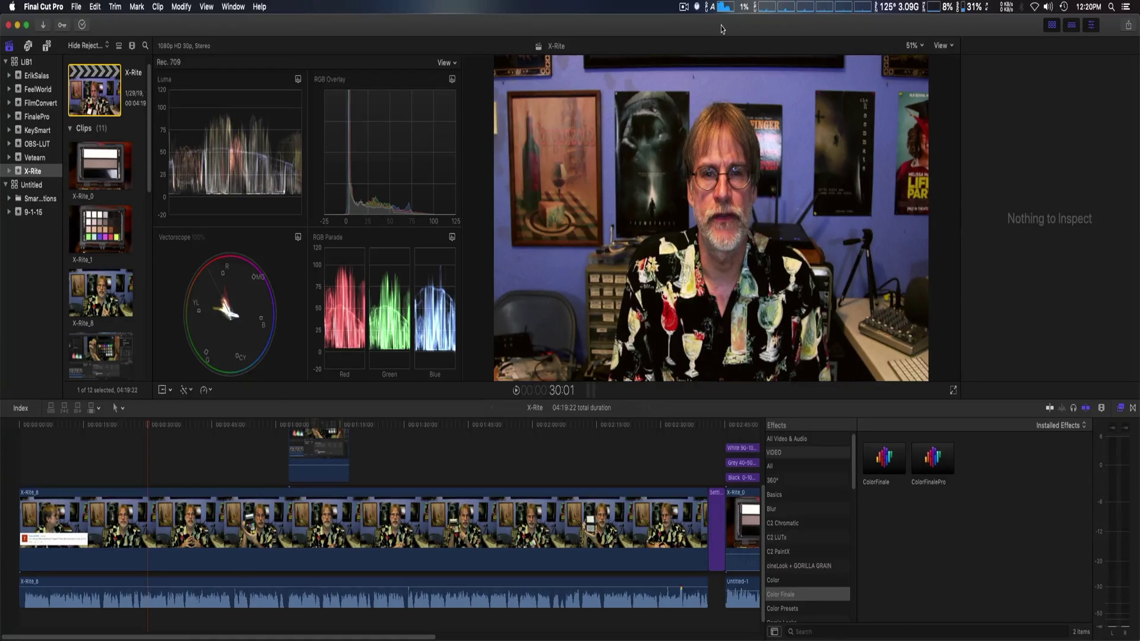
Select the X-Rite_8 clip in the timeline to show its ColorFinalePro, Transform and Crop settings.
{"action": "left_click", "coordinate": [172, 514]}
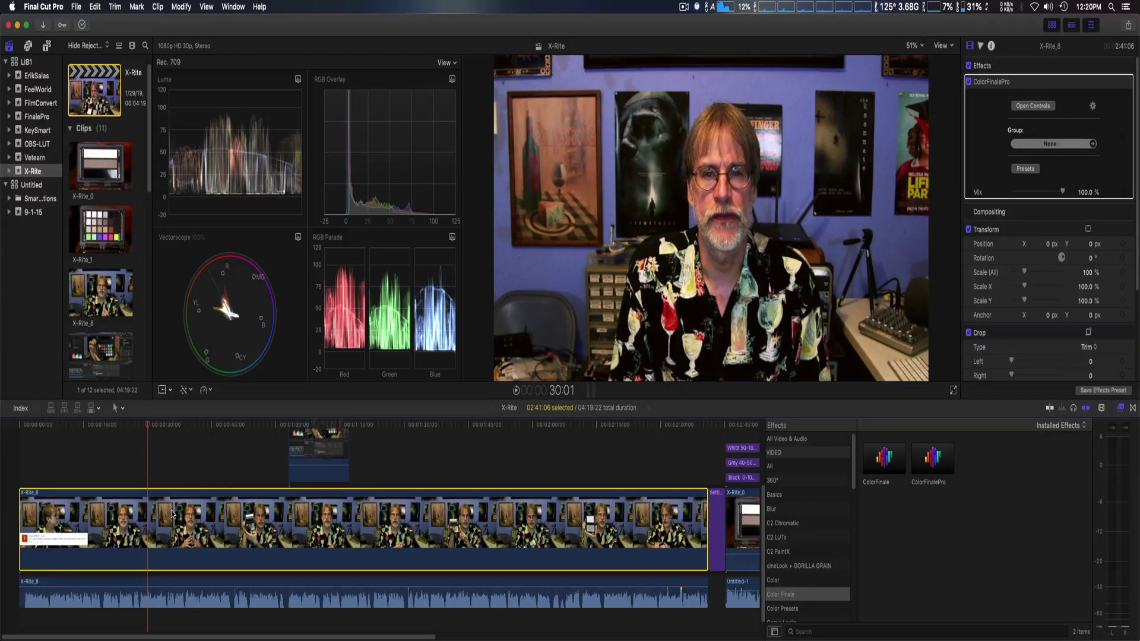
{"action": "left_click", "coordinate": [1037, 83]}
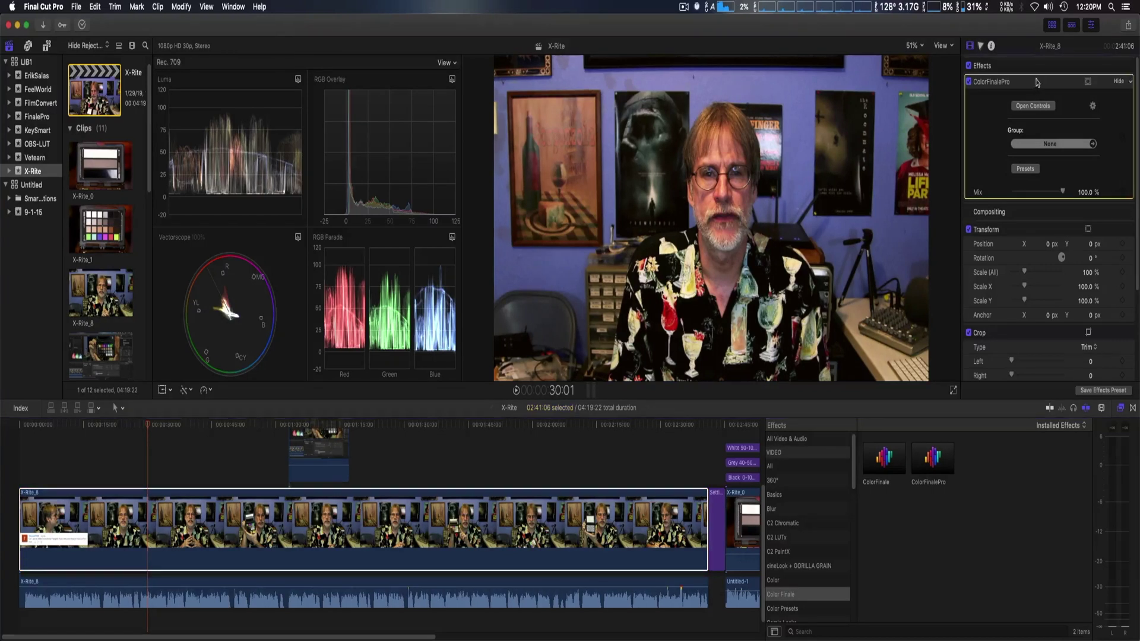
{"action": "left_click", "coordinate": [1092, 105]}
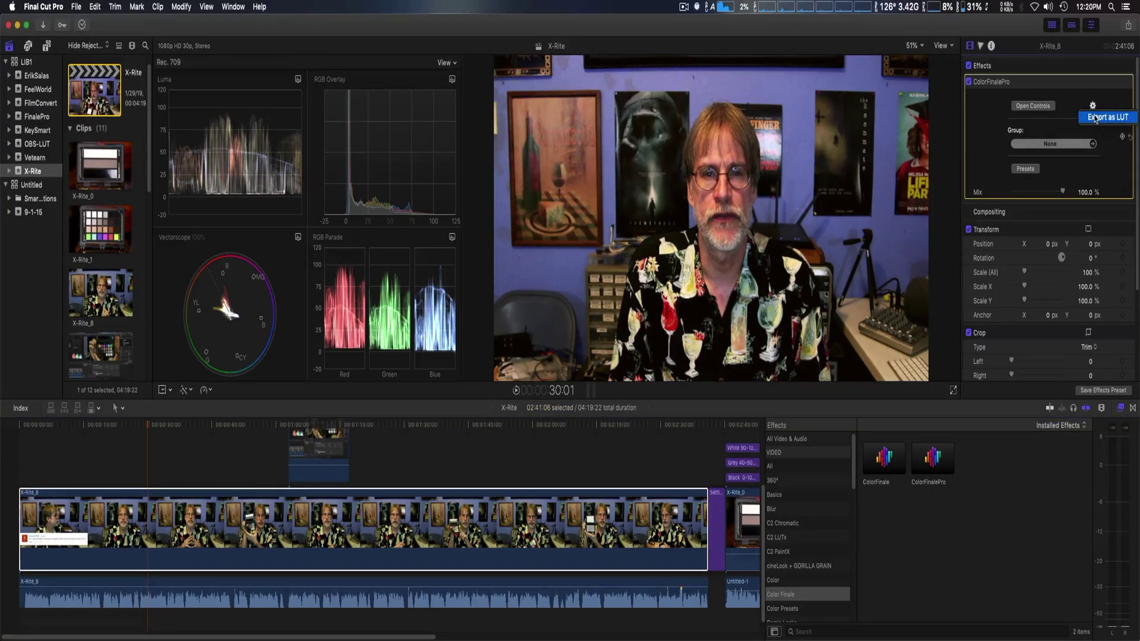
{"action": "left_click", "coordinate": [1095, 117]}
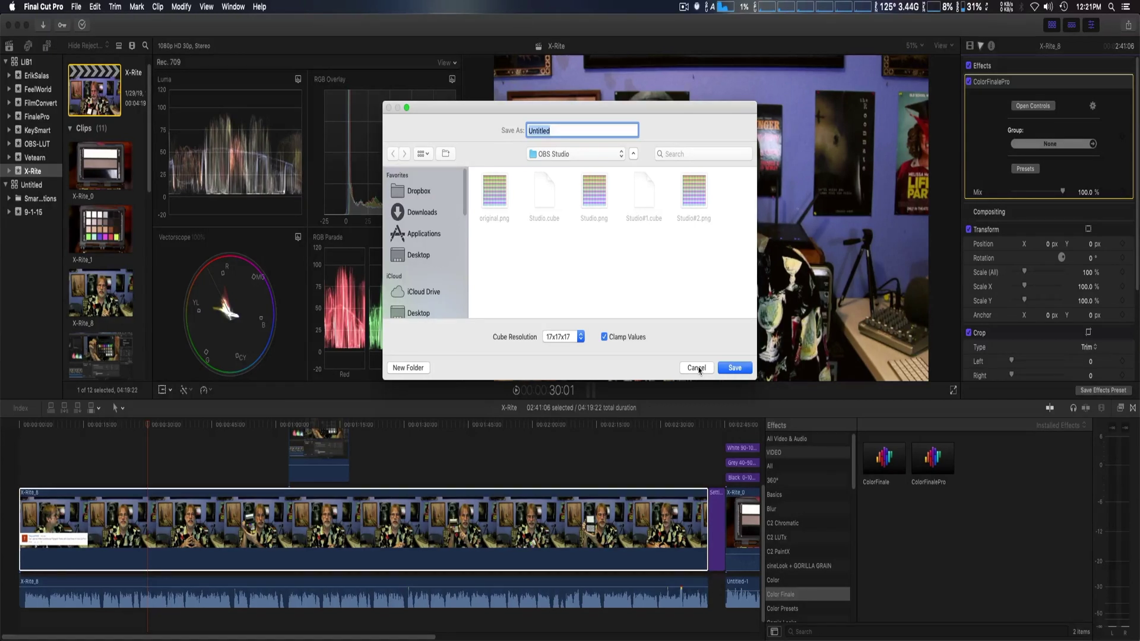
{"action": "left_click", "coordinate": [698, 368]}
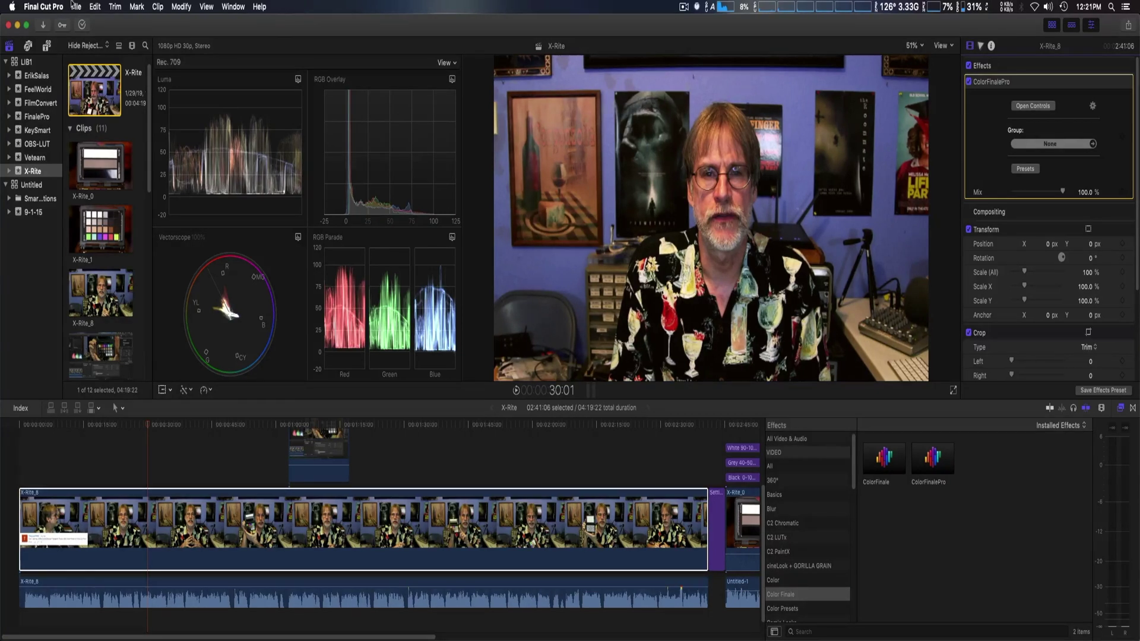
Open a Finder window on the Applications folder.
{"action": "left_click", "coordinate": [684, 6]}
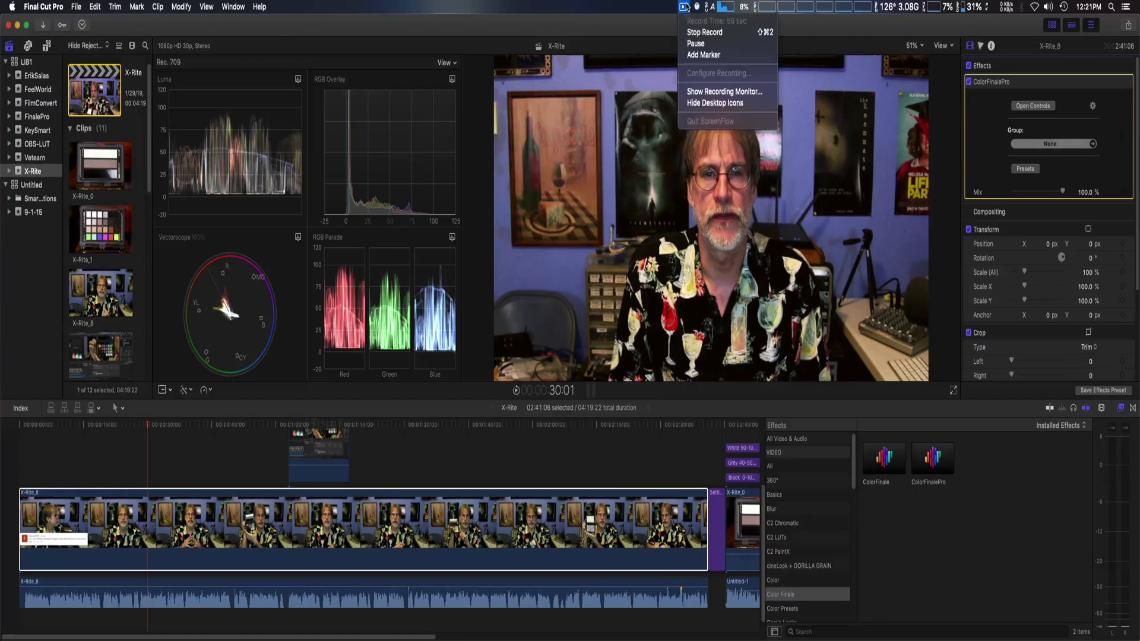
{"action": "left_click", "coordinate": [695, 44]}
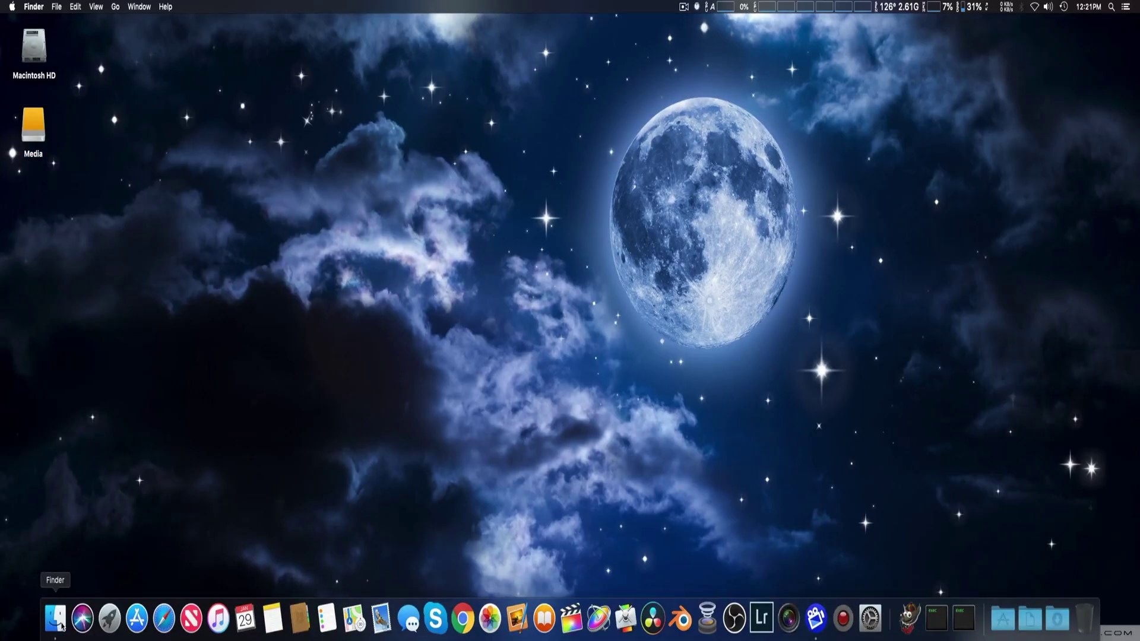
{"action": "left_click", "coordinate": [62, 623]}
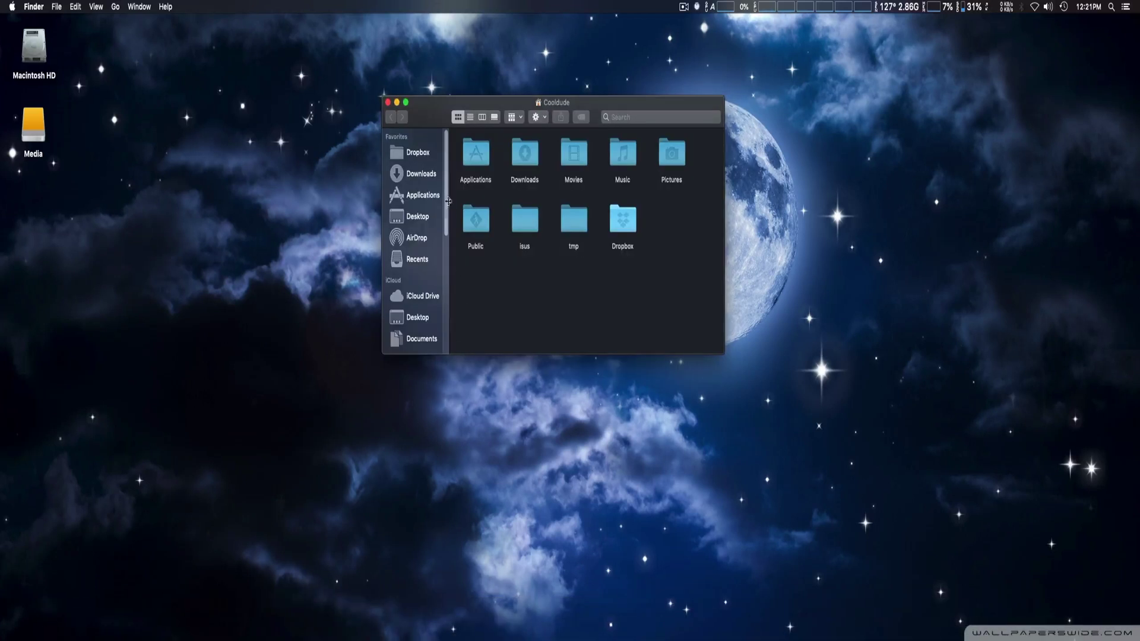
{"action": "left_click", "coordinate": [423, 196]}
Scroll through the Applications folder and select the OBS app.
{"action": "scroll", "coordinate": [646, 270], "scroll_direction": "up", "scroll_amount": 4}
{"action": "scroll", "coordinate": [645, 270], "scroll_direction": "up", "scroll_amount": 5}
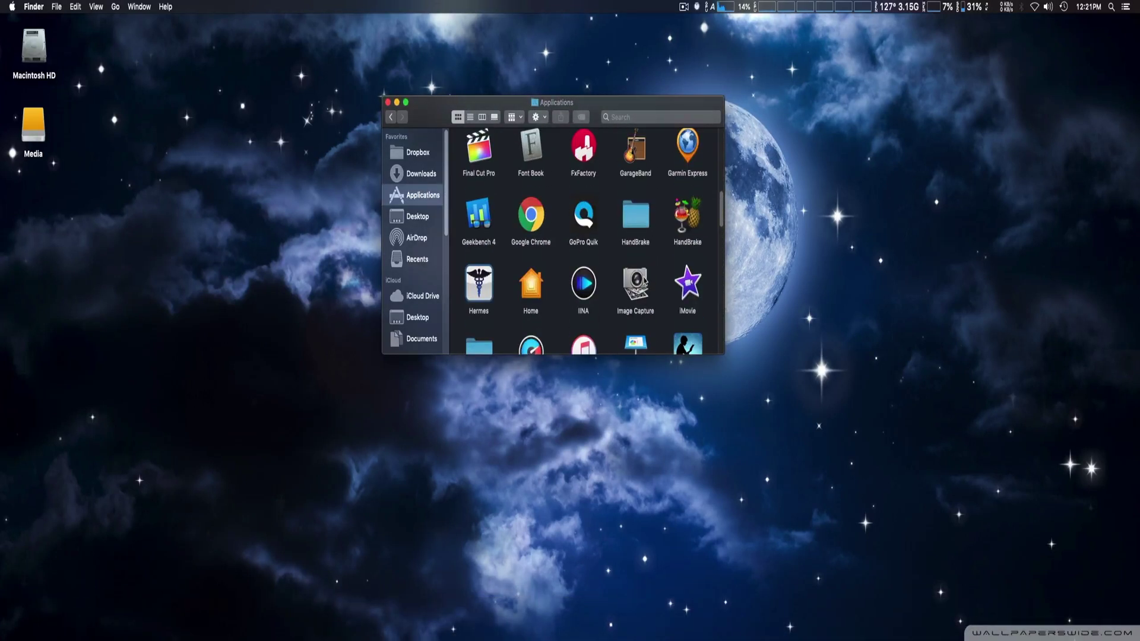
{"action": "scroll", "coordinate": [647, 282], "scroll_direction": "up", "scroll_amount": 5}
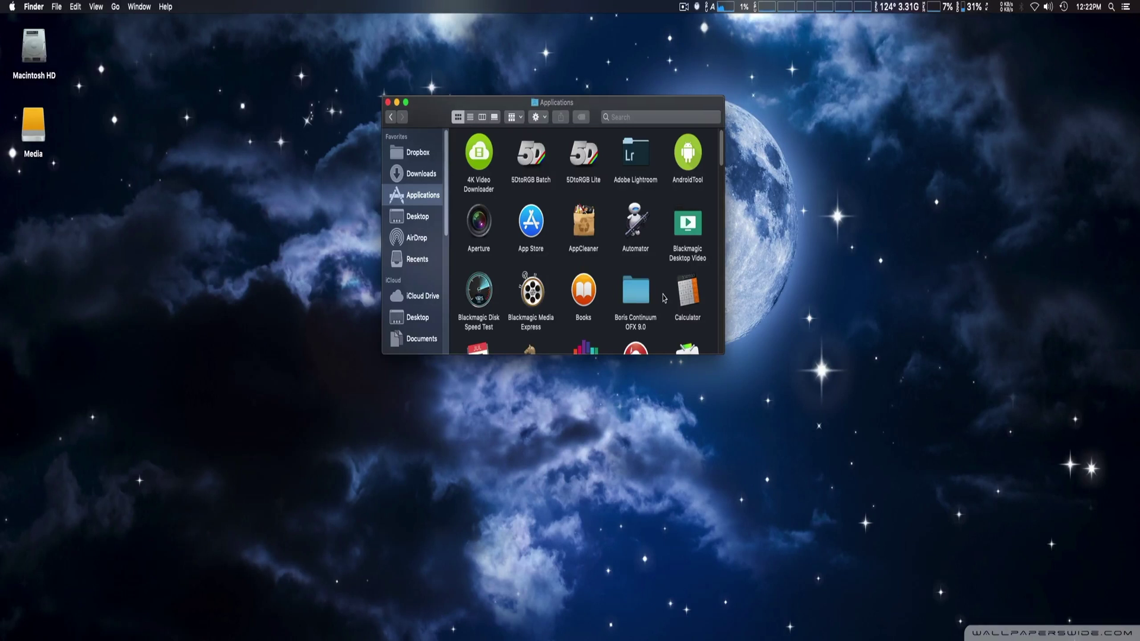
{"action": "scroll", "coordinate": [663, 299], "scroll_direction": "down", "scroll_amount": 2}
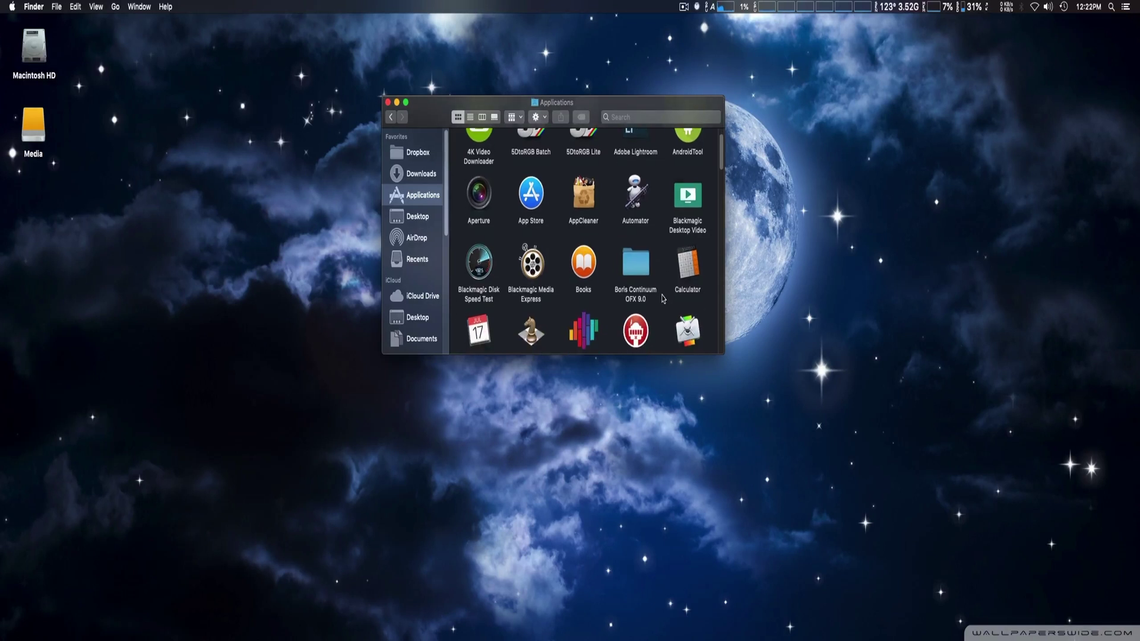
{"action": "scroll", "coordinate": [663, 298], "scroll_direction": "down", "scroll_amount": 6}
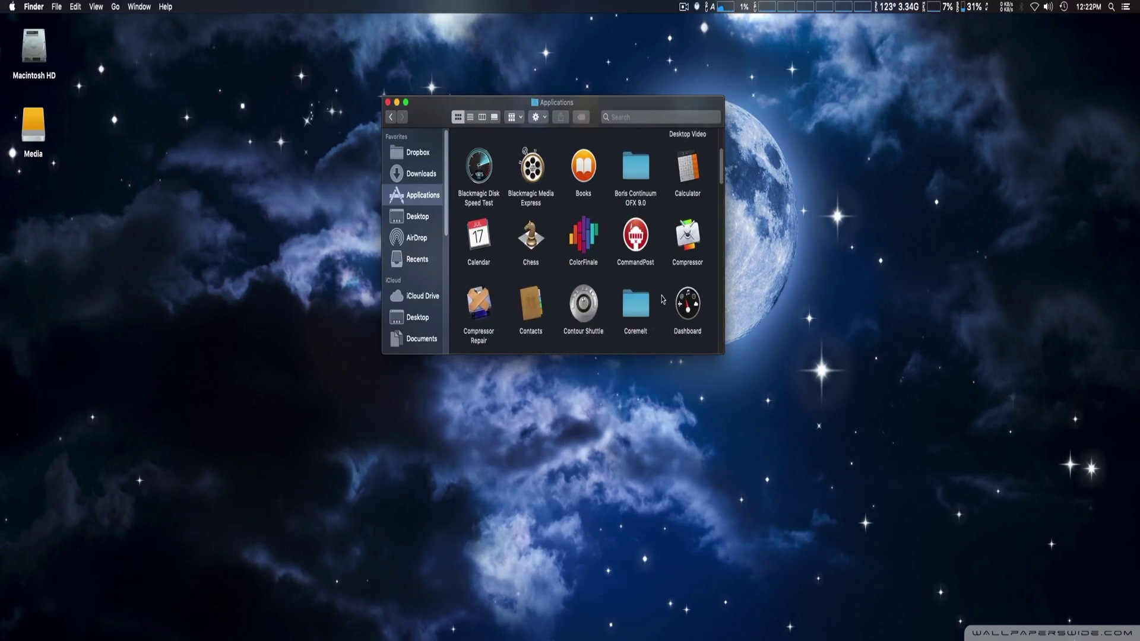
{"action": "scroll", "coordinate": [661, 300], "scroll_direction": "down", "scroll_amount": 15}
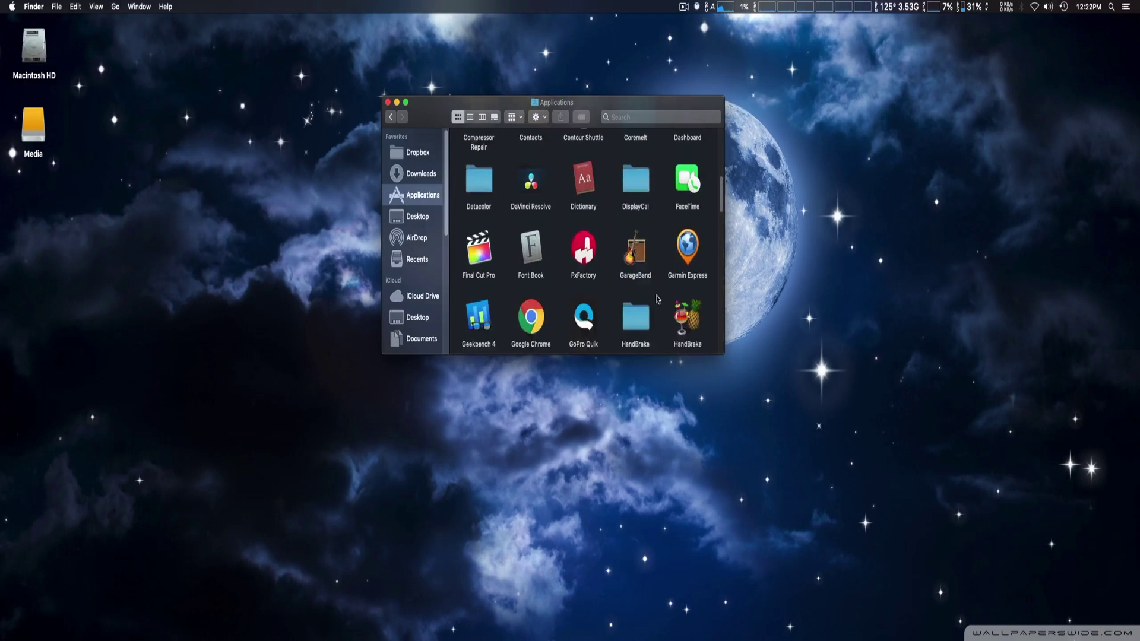
{"action": "scroll", "coordinate": [657, 299], "scroll_direction": "down", "scroll_amount": 20}
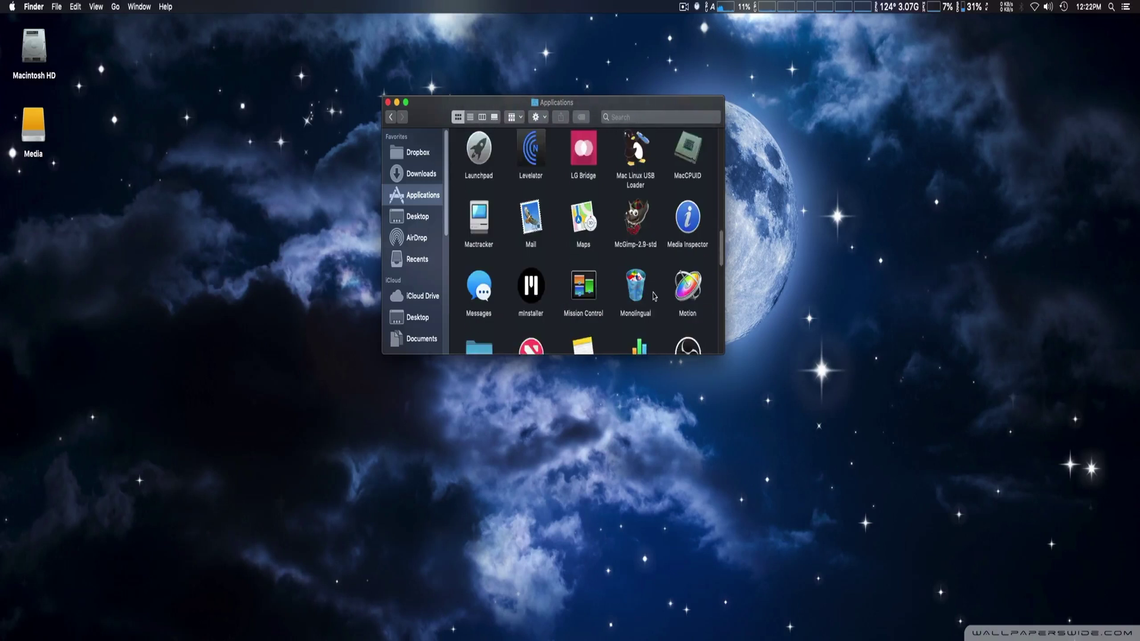
{"action": "left_click", "coordinate": [685, 306]}
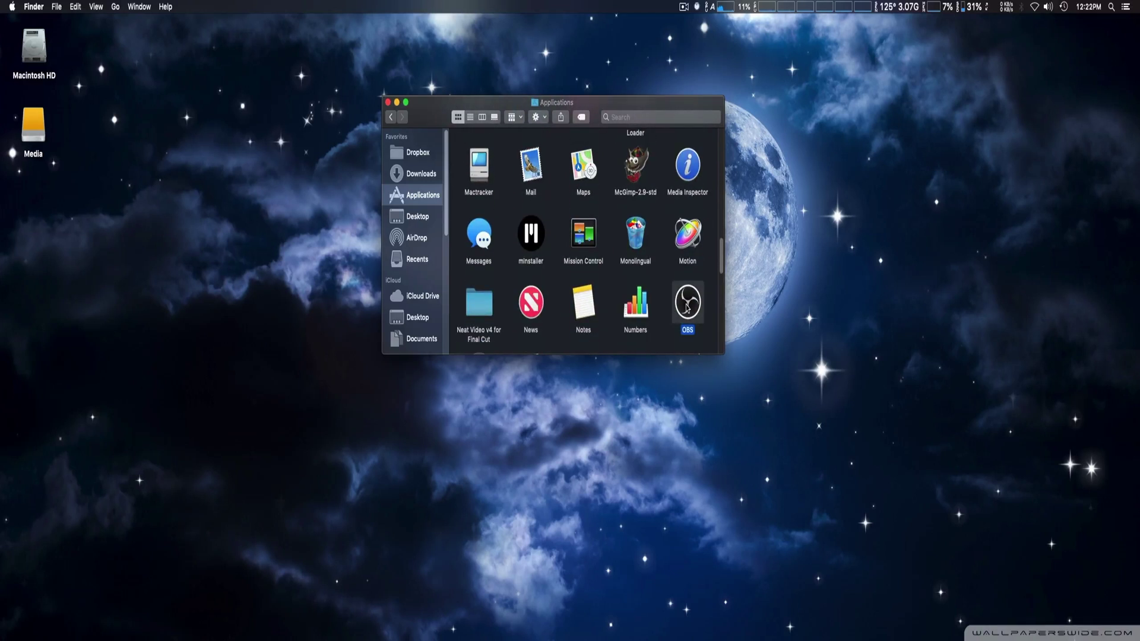
Show the OBS package contents and open Contents > Resources > data.
{"action": "right_click", "coordinate": [687, 306]}
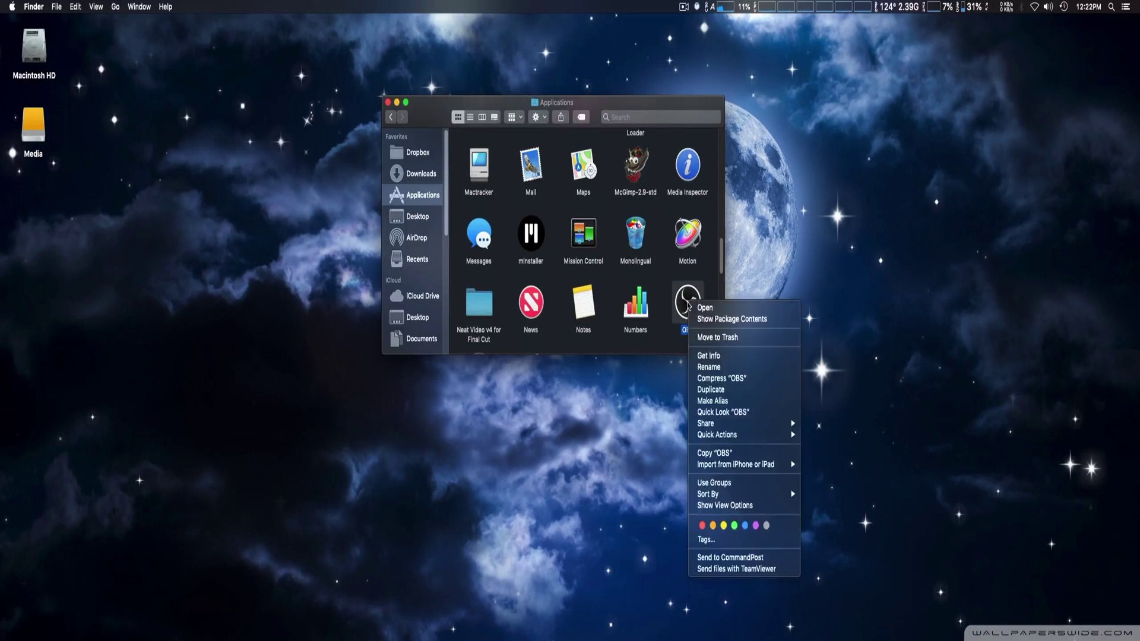
{"action": "left_click", "coordinate": [704, 320]}
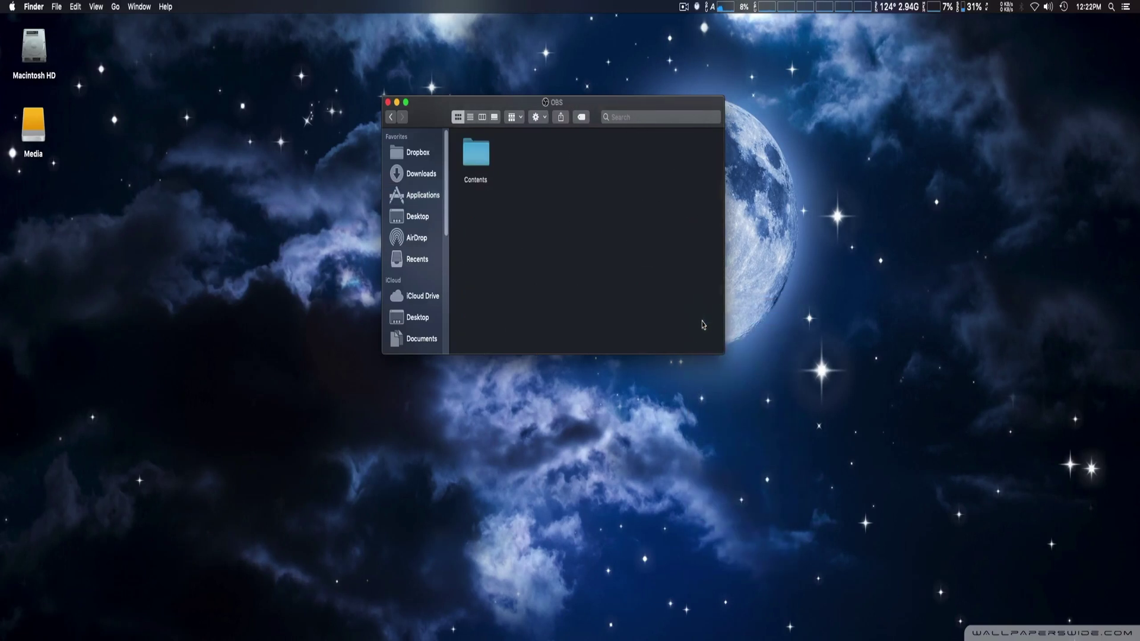
{"action": "double_click", "coordinate": [475, 159]}
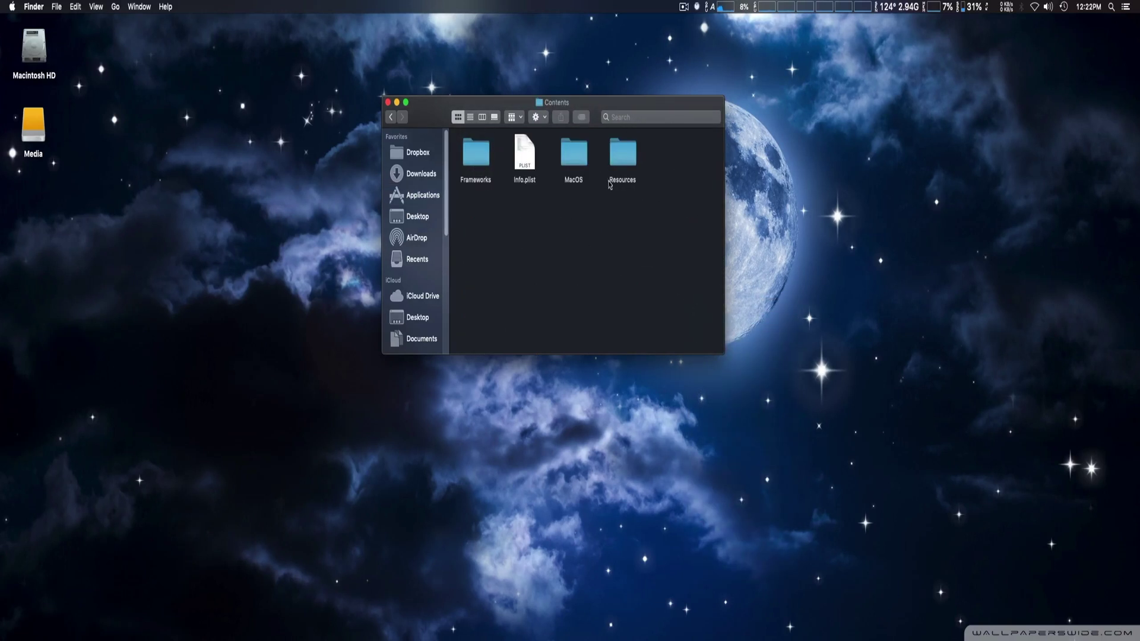
{"action": "left_click", "coordinate": [624, 158]}
{"action": "double_click", "coordinate": [623, 157]}
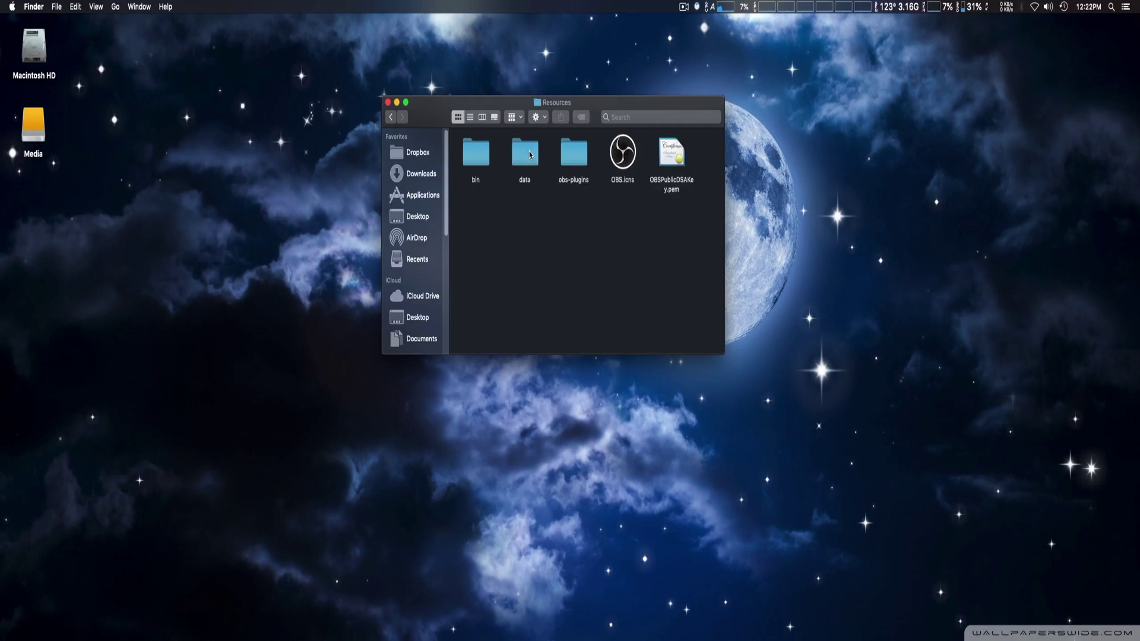
{"action": "left_click", "coordinate": [530, 155]}
{"action": "double_click", "coordinate": [530, 155]}
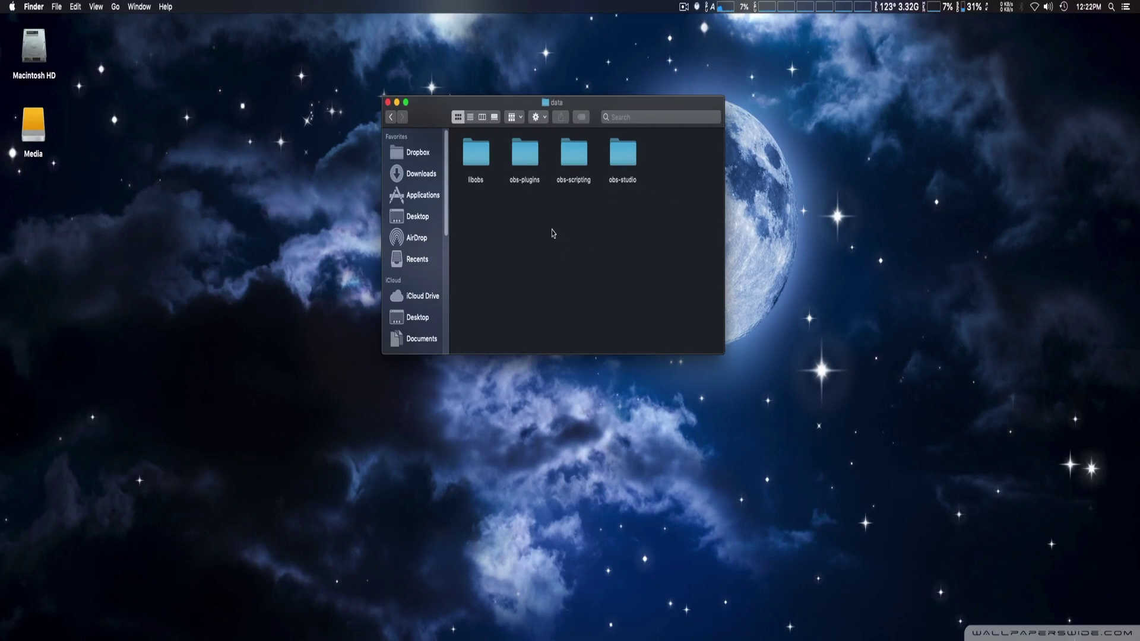
Open obs-plugins > obs-filters > LUTs and select original.png.
{"action": "double_click", "coordinate": [532, 159]}
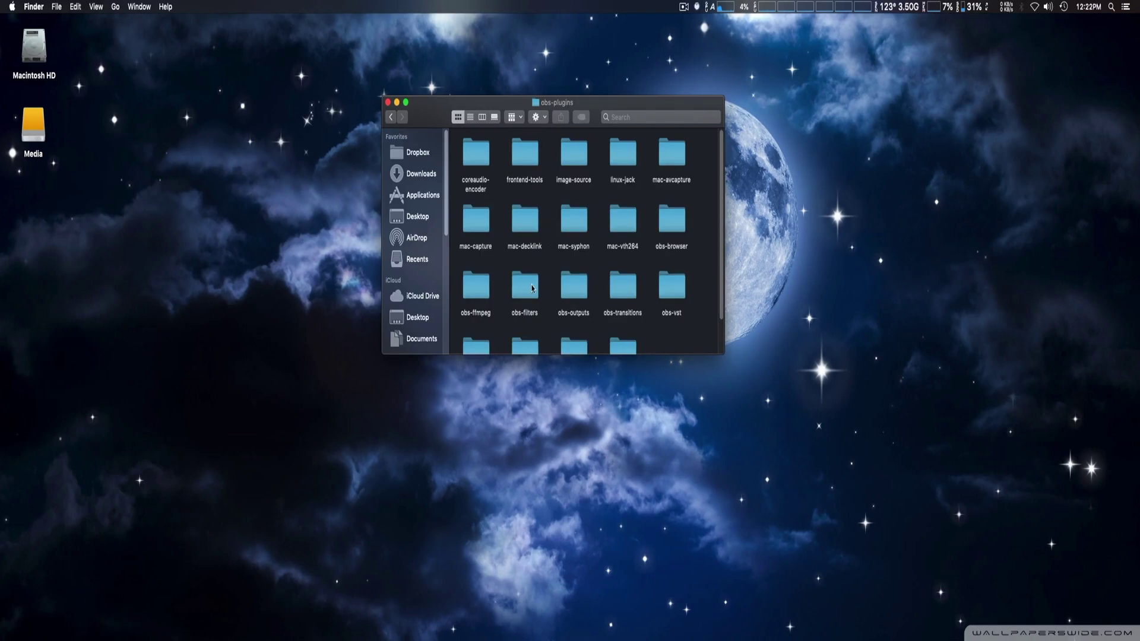
{"action": "double_click", "coordinate": [532, 288]}
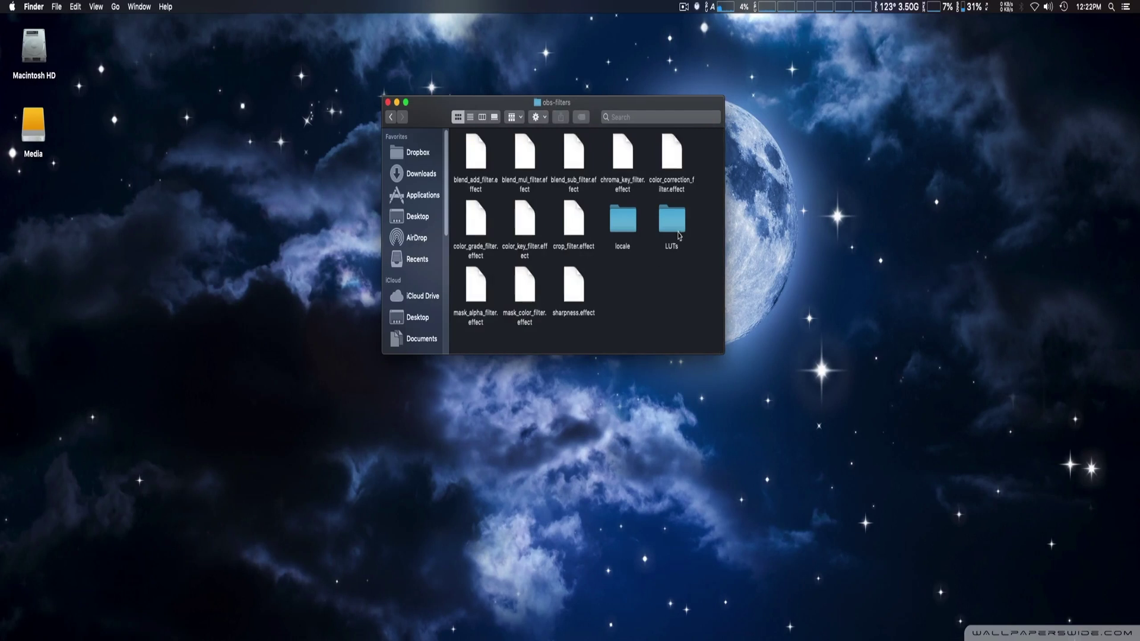
{"action": "left_click", "coordinate": [675, 227]}
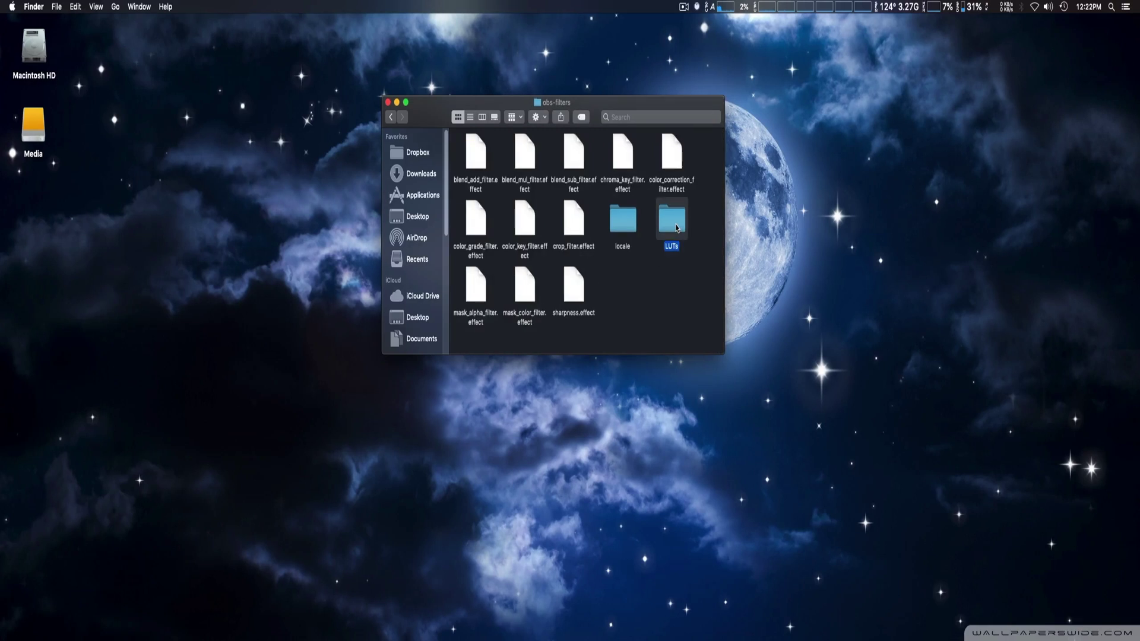
{"action": "double_click", "coordinate": [675, 228]}
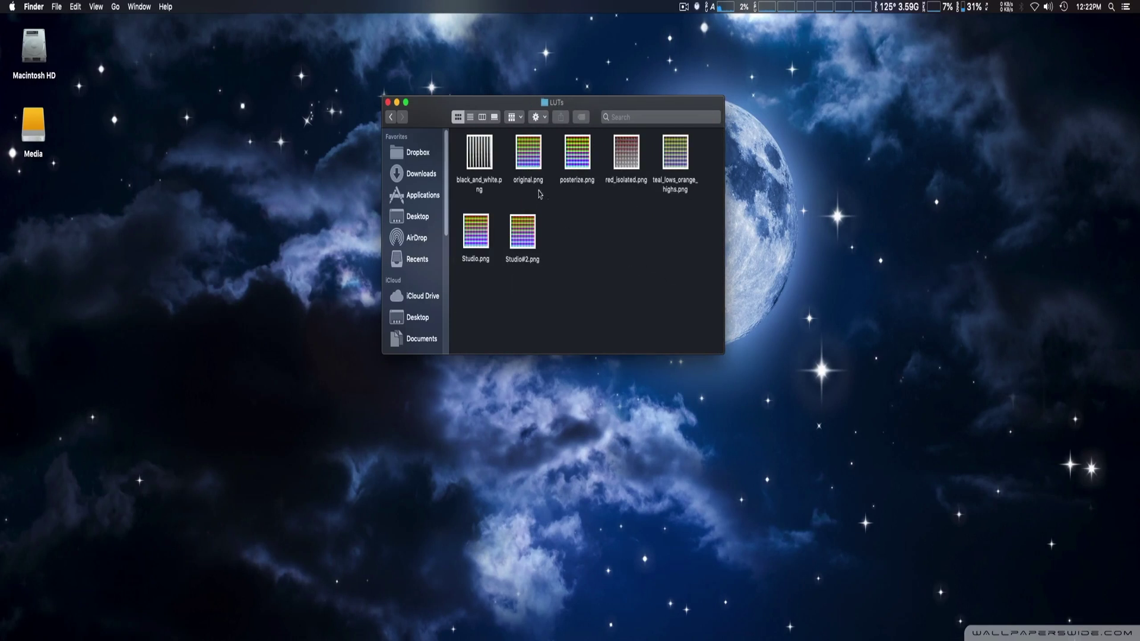
{"action": "key", "text": "o"}
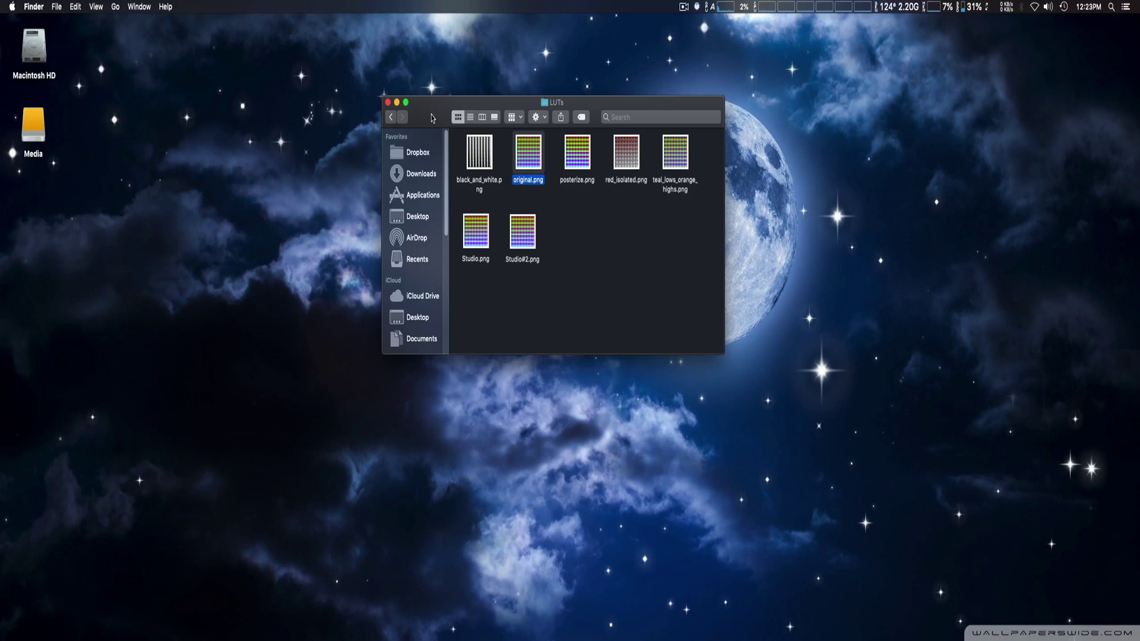
Minimize the LUTs Finder window and launch GIMP from the Dock.
{"action": "left_click", "coordinate": [397, 106]}
{"action": "mouse_move", "coordinate": [667, 635]}
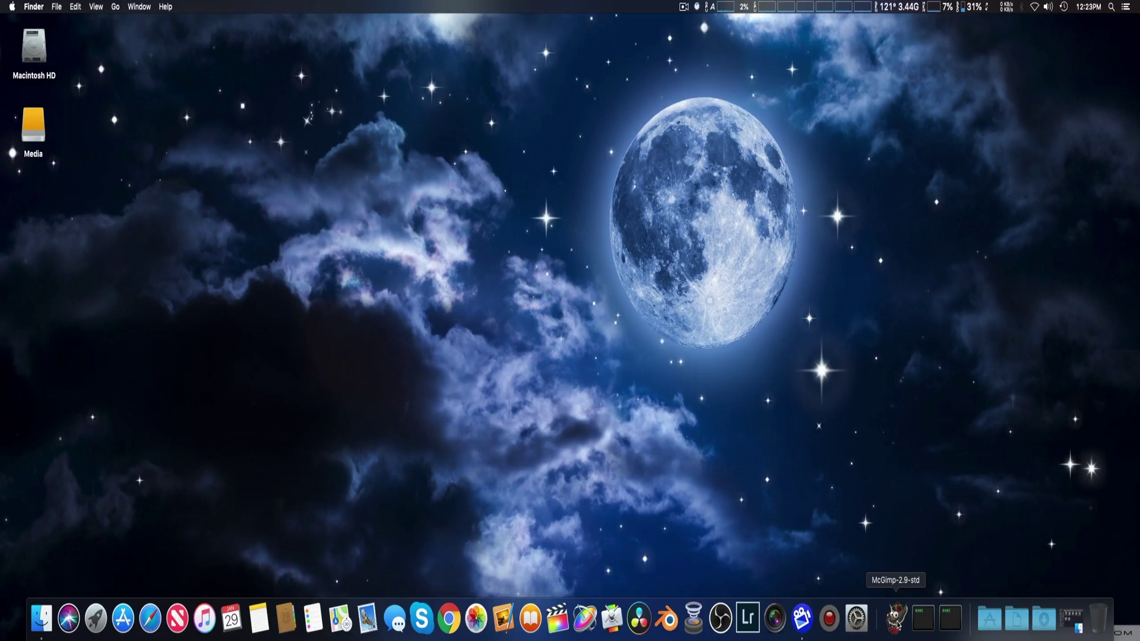
{"action": "left_click", "coordinate": [896, 619]}
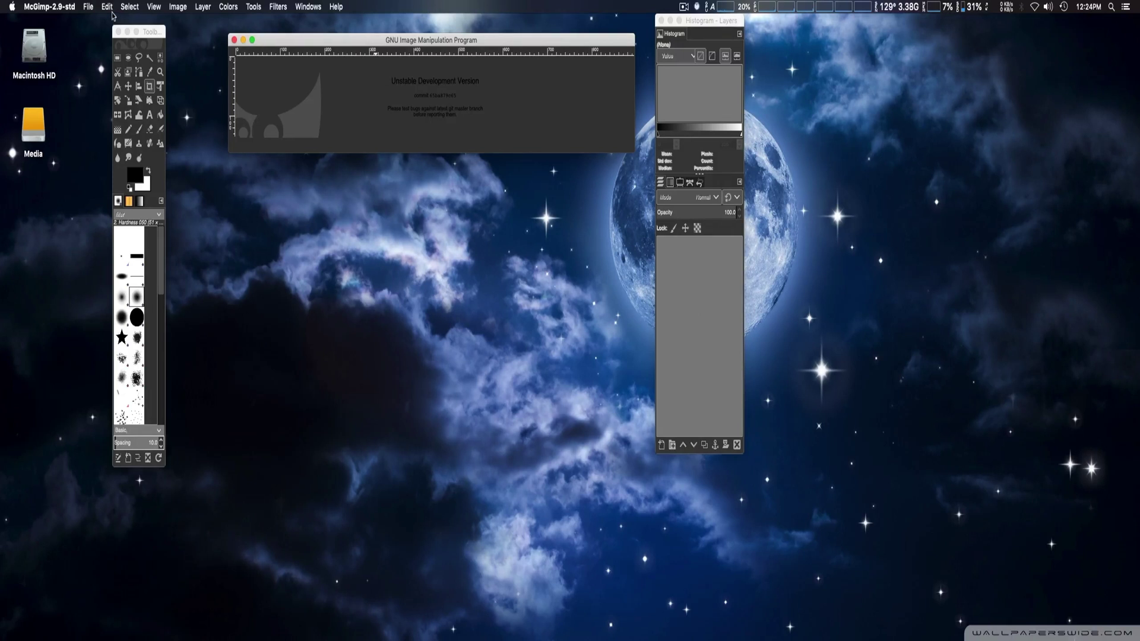
Open original.png from the Recently Used files in GIMP.
{"action": "left_click", "coordinate": [89, 6]}
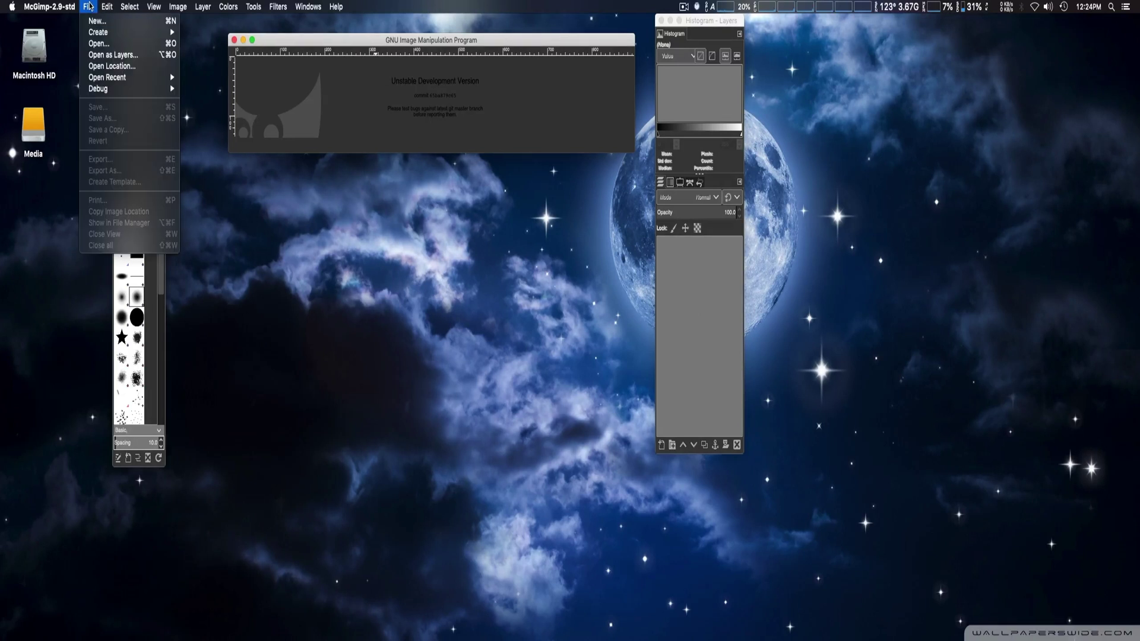
{"action": "left_click", "coordinate": [98, 43]}
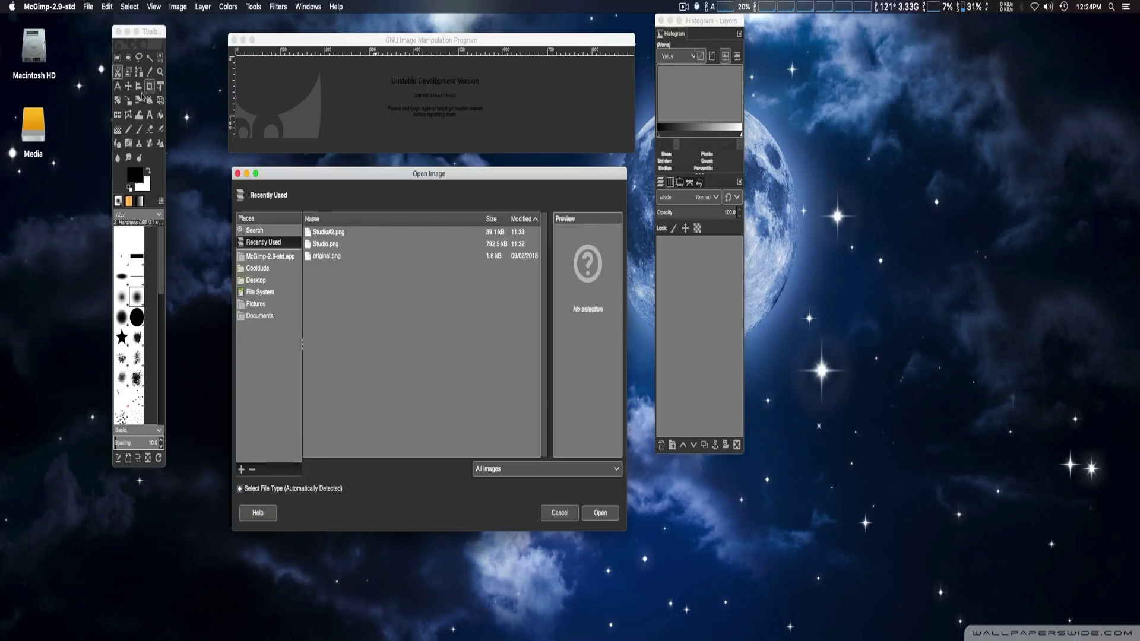
{"action": "left_click", "coordinate": [328, 257]}
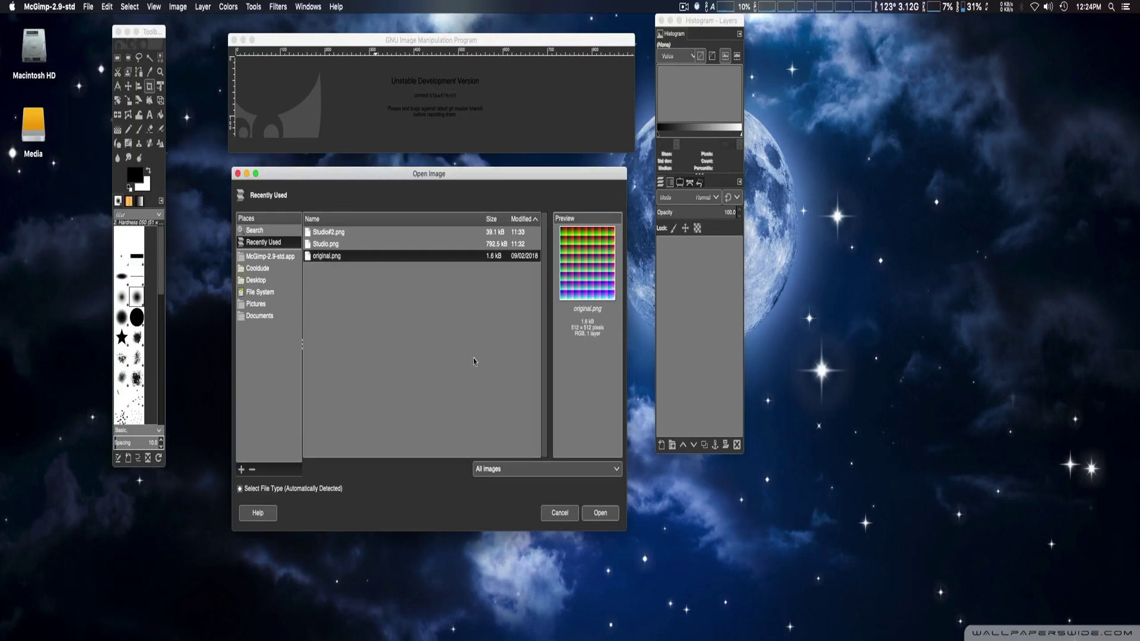
{"action": "left_click", "coordinate": [592, 515]}
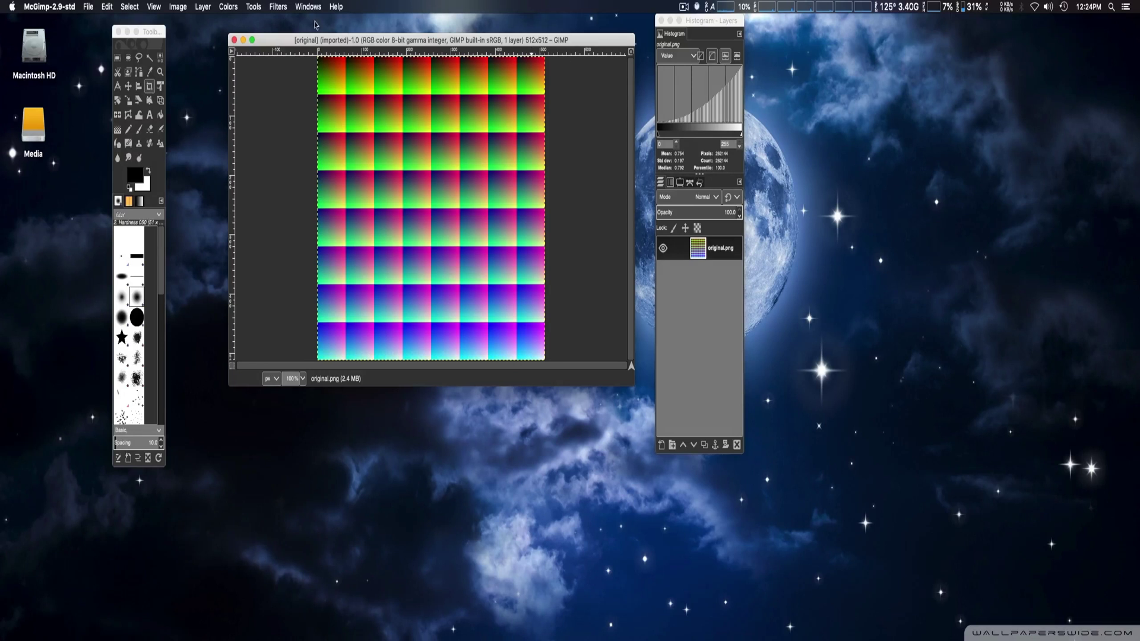
{"action": "left_click", "coordinate": [283, 8]}
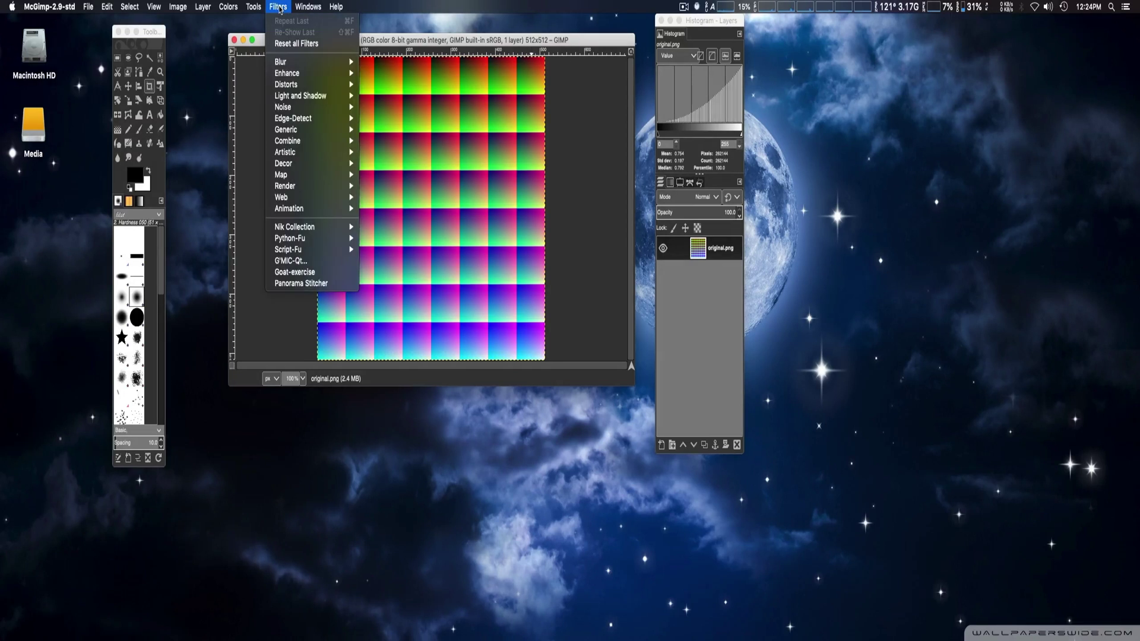
Launch G'MIC-Qt and choose the User-defined filter under Film emulation.
{"action": "left_click", "coordinate": [325, 262]}
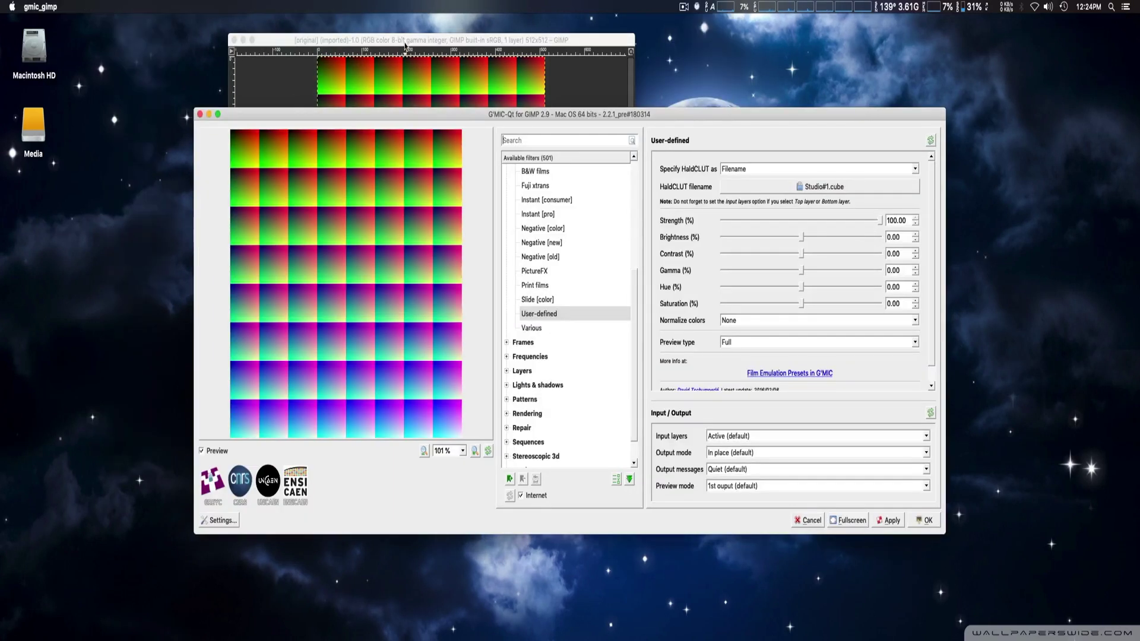
{"action": "left_click_drag", "start_coordinate": [594, 110], "coordinate": [433, 99]}
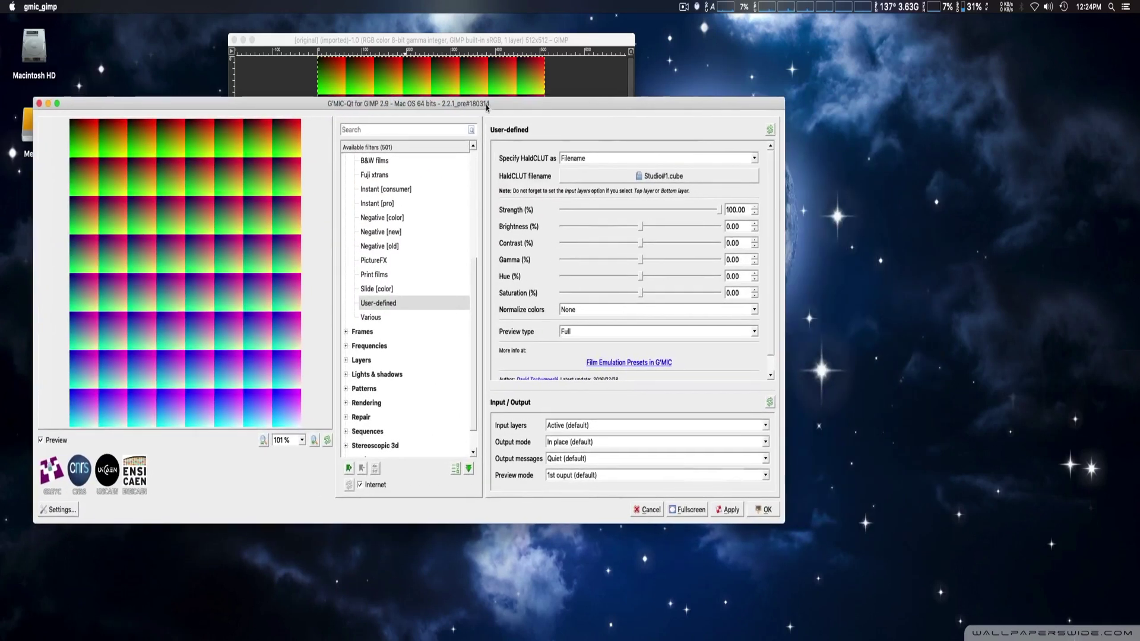
{"action": "scroll", "coordinate": [391, 235], "scroll_direction": "up", "scroll_amount": 4}
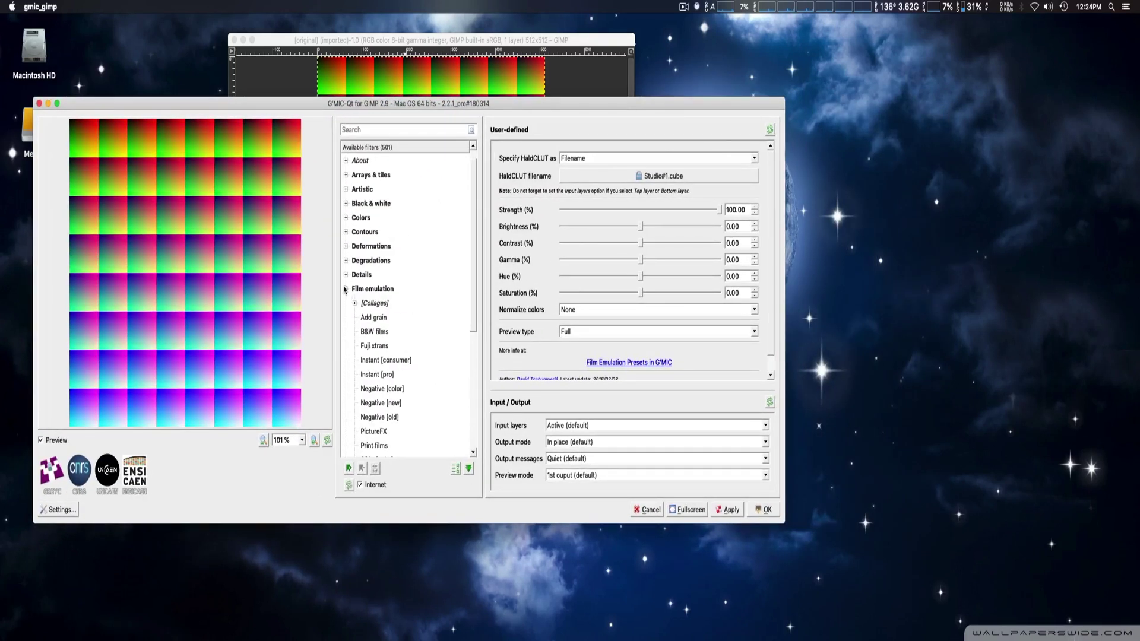
{"action": "left_click", "coordinate": [344, 289]}
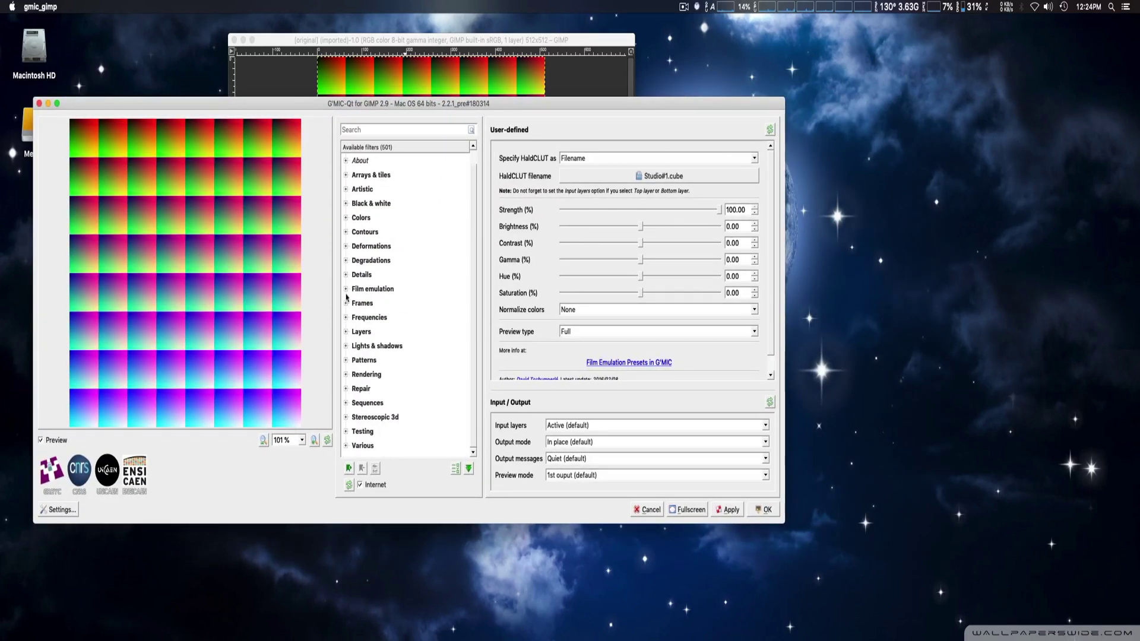
{"action": "left_click", "coordinate": [345, 291]}
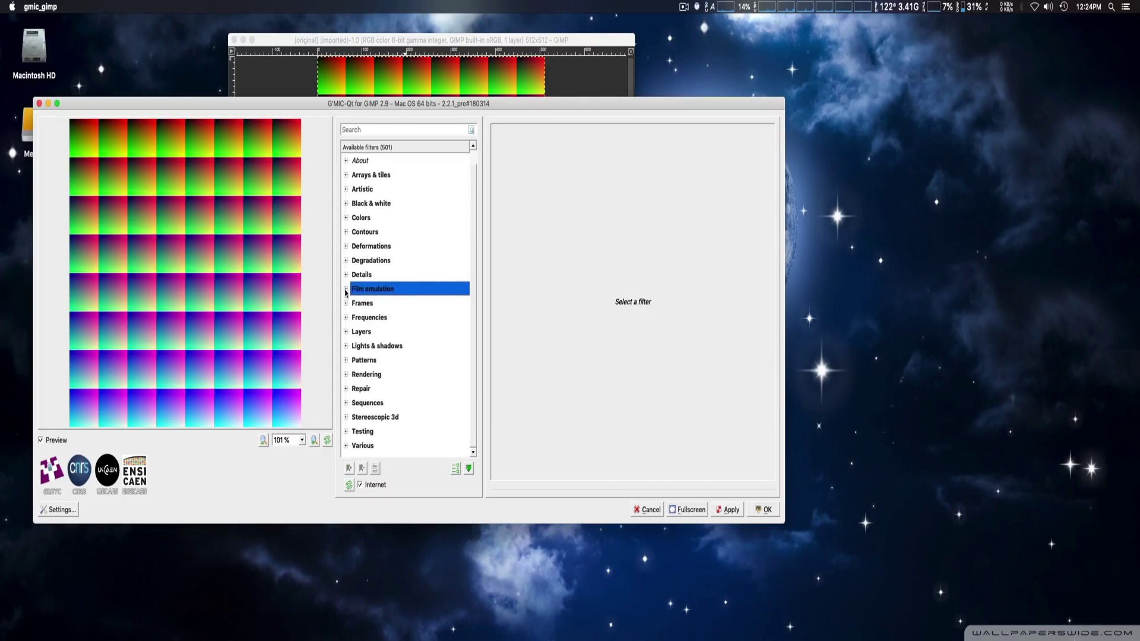
{"action": "left_click", "coordinate": [344, 291]}
{"action": "scroll", "coordinate": [401, 335], "scroll_direction": "down", "scroll_amount": 3}
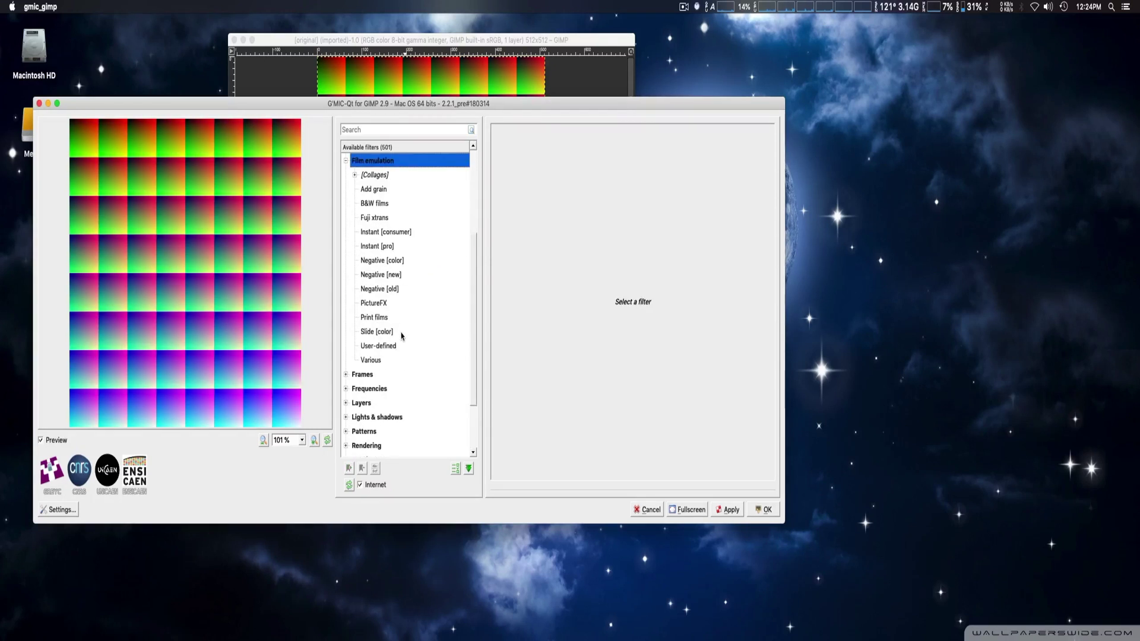
{"action": "left_click", "coordinate": [391, 348]}
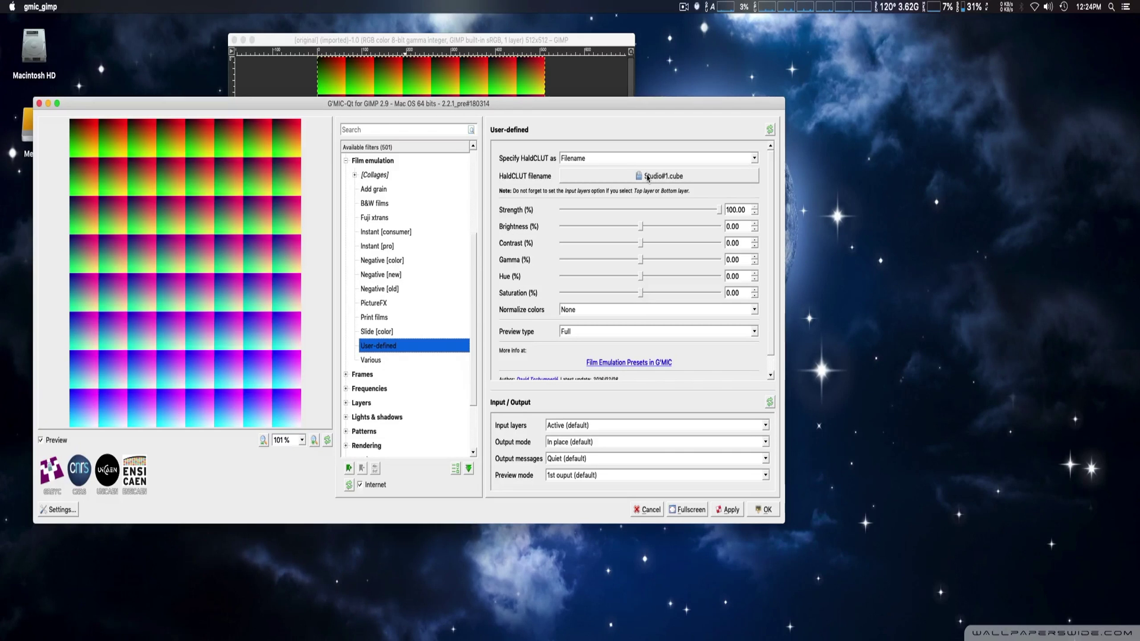
Load Studio.cube as the HaldCLUT file and apply it to the image.
{"action": "left_click", "coordinate": [648, 178]}
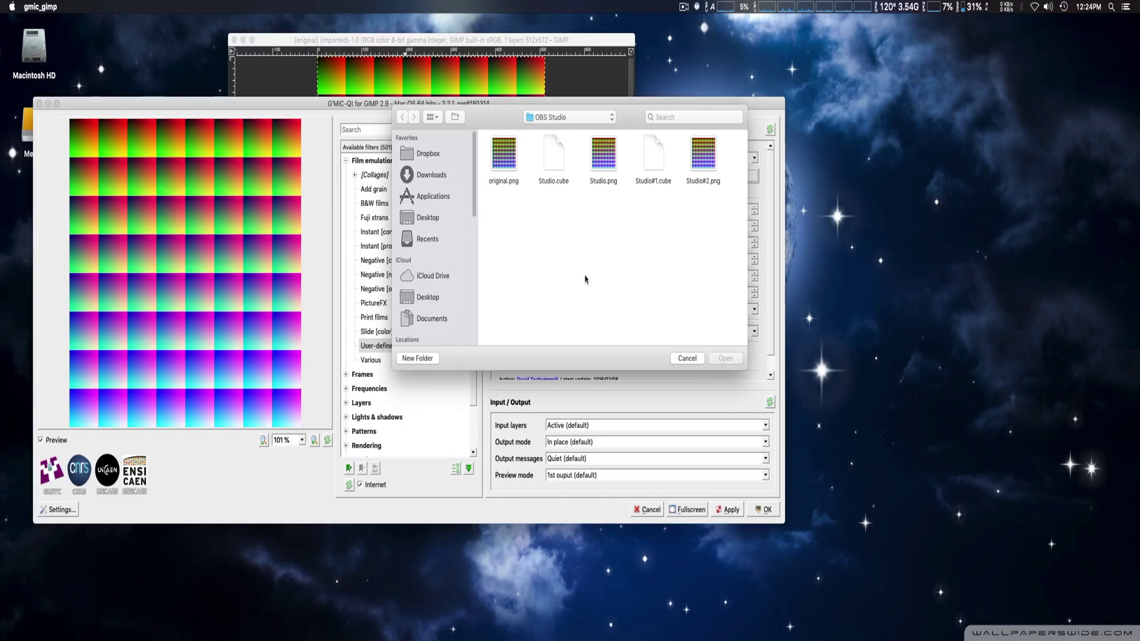
{"action": "left_click", "coordinate": [552, 168]}
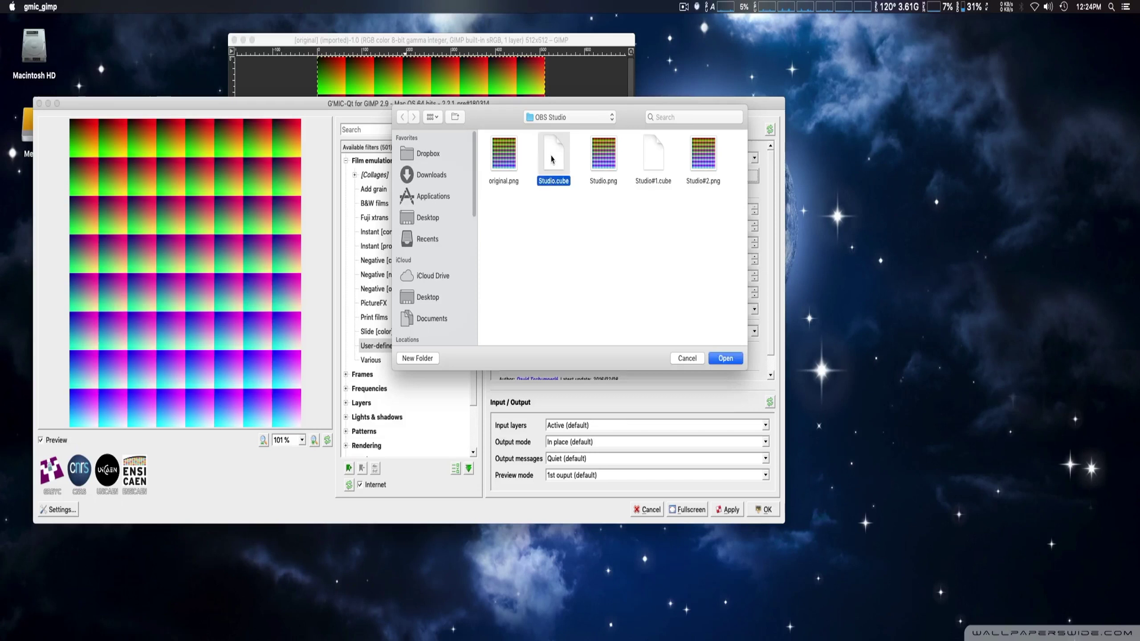
{"action": "left_click", "coordinate": [722, 360]}
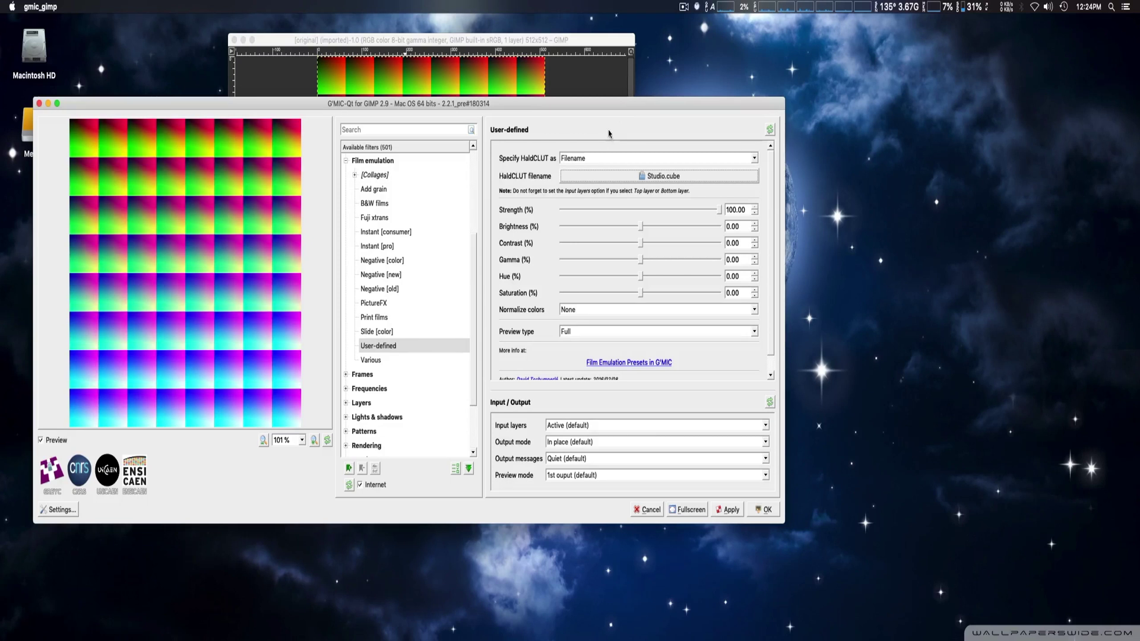
{"action": "left_click_drag", "start_coordinate": [610, 107], "coordinate": [689, 95]}
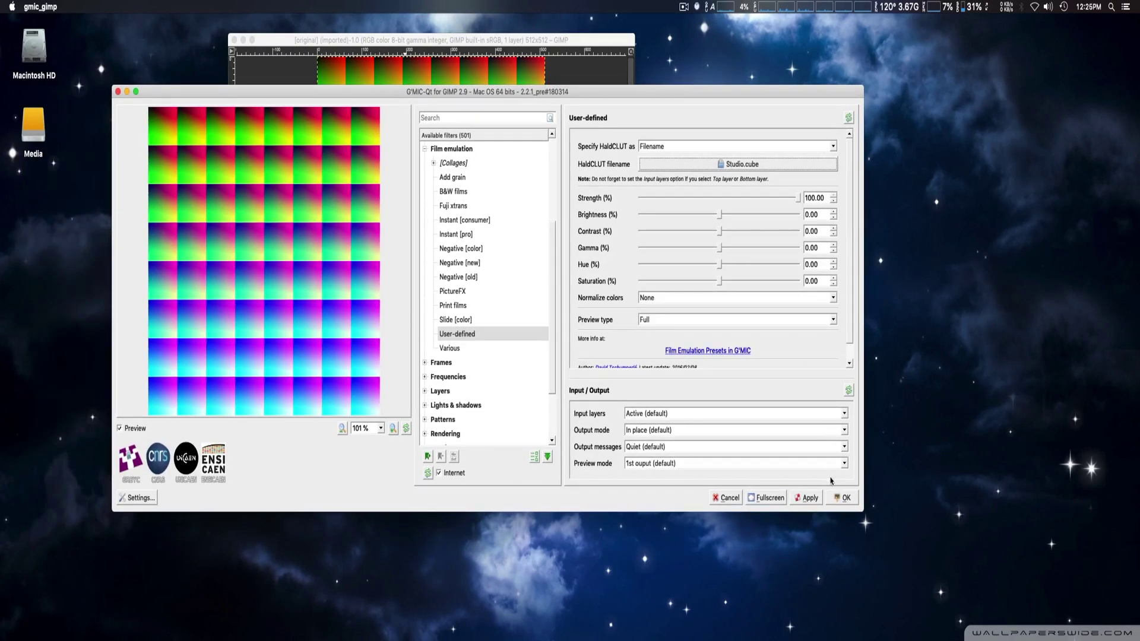
{"action": "left_click", "coordinate": [839, 500]}
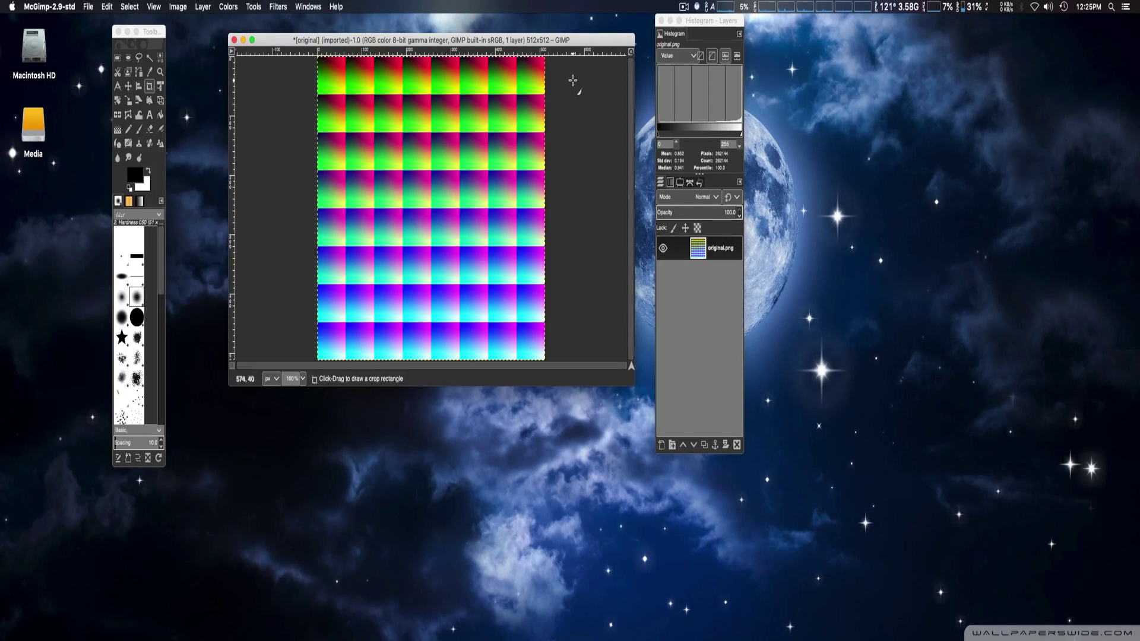
Export the image as PNG to original.png, replacing the existing file.
{"action": "left_click", "coordinate": [91, 7]}
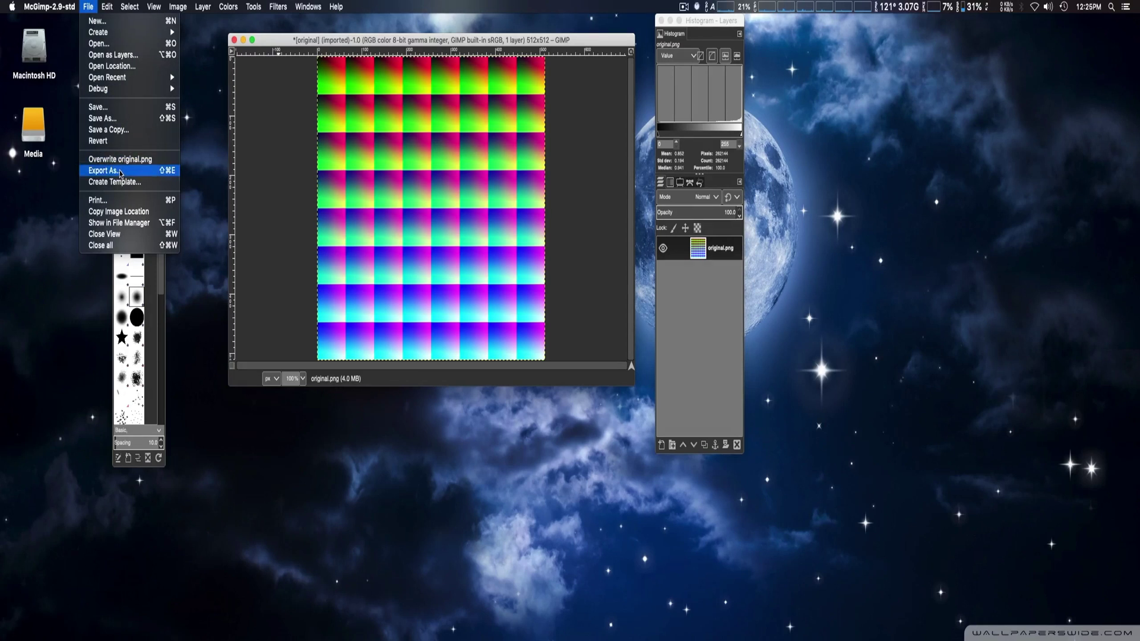
{"action": "left_click", "coordinate": [104, 171]}
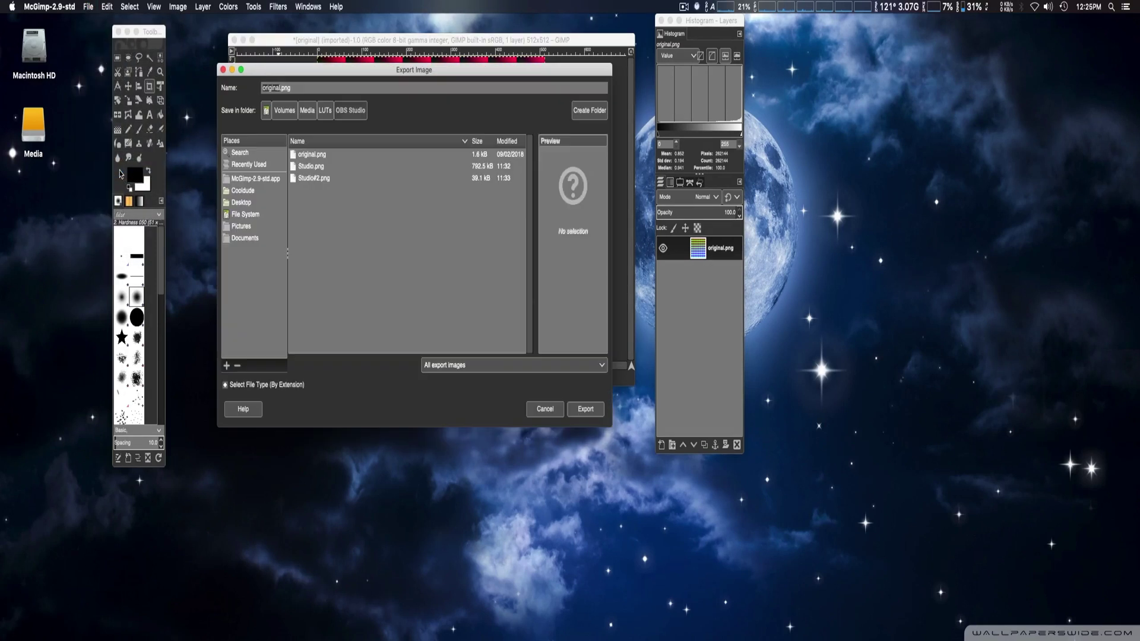
{"action": "left_click", "coordinate": [467, 366]}
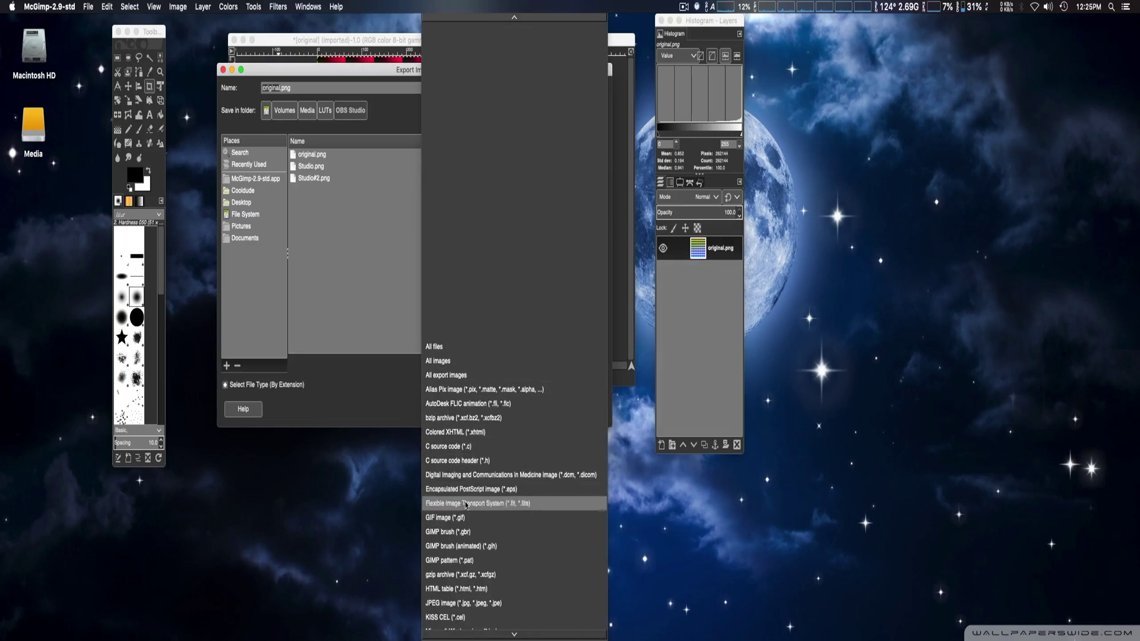
{"action": "mouse_move", "coordinate": [488, 635]}
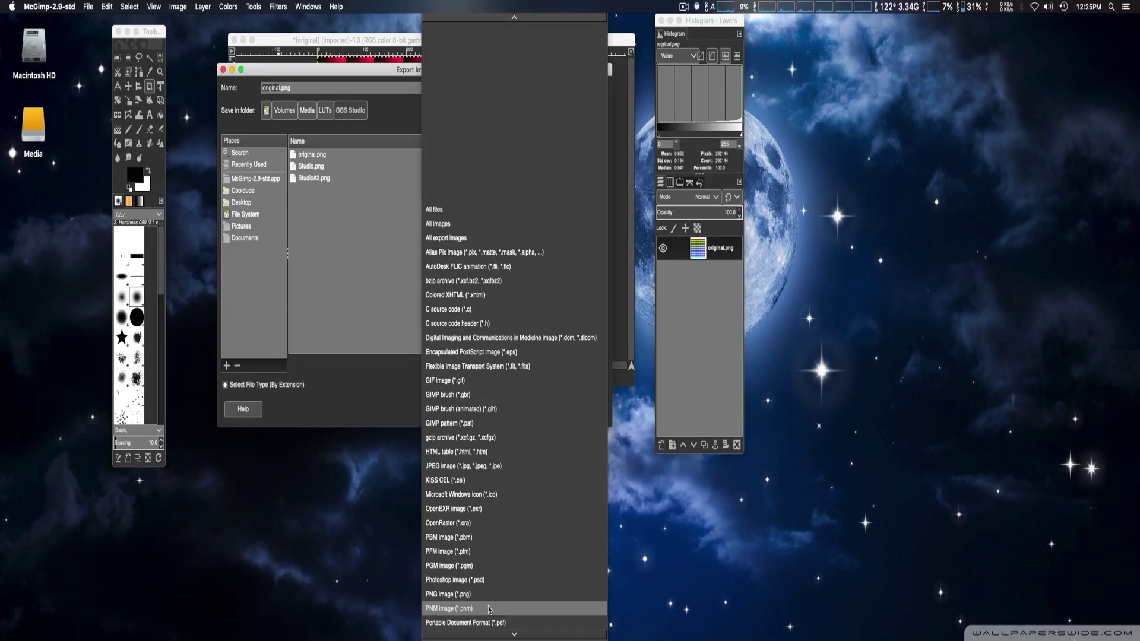
{"action": "left_click", "coordinate": [501, 598]}
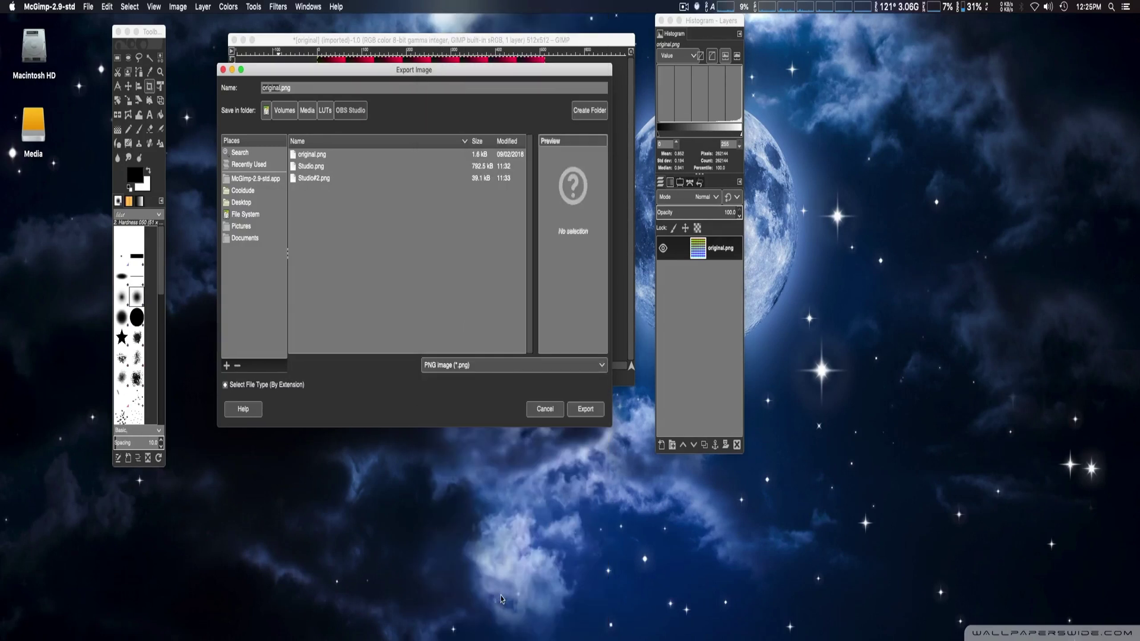
{"action": "left_click", "coordinate": [581, 410]}
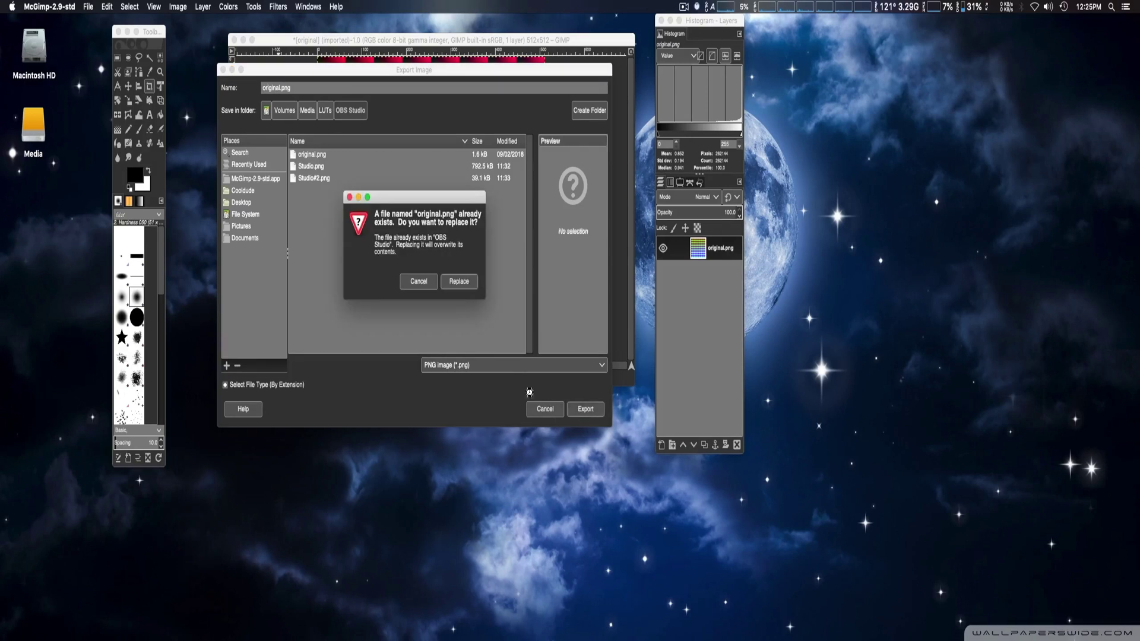
{"action": "left_click", "coordinate": [458, 282]}
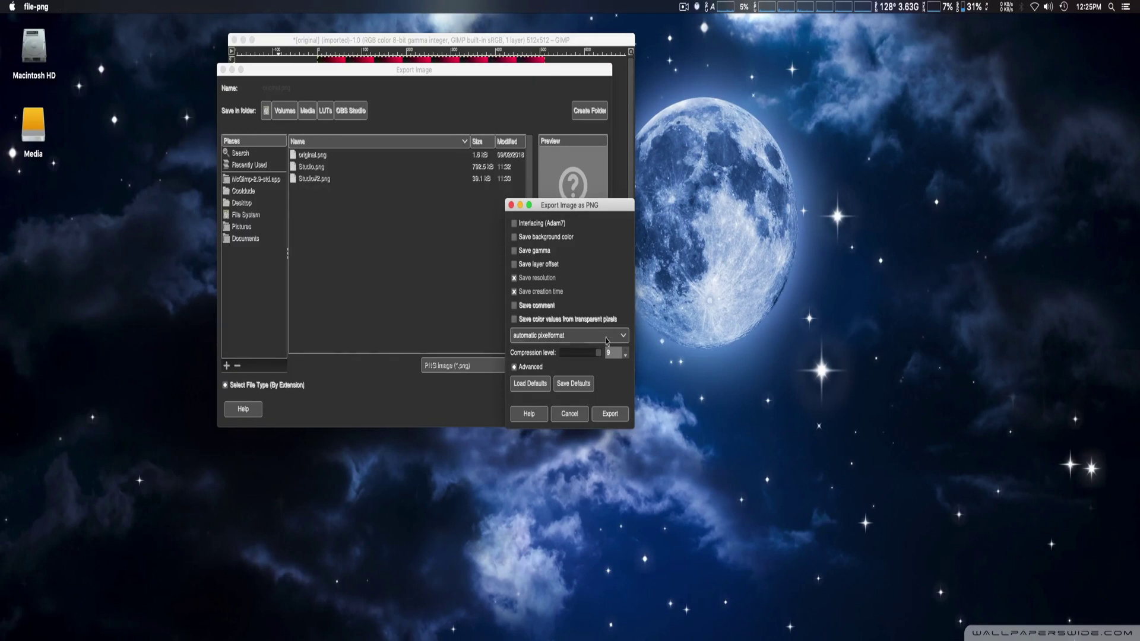
Set the PNG compression level to 0 and close the PNG export dialog.
{"action": "left_click_drag", "start_coordinate": [598, 353], "coordinate": [539, 352]}
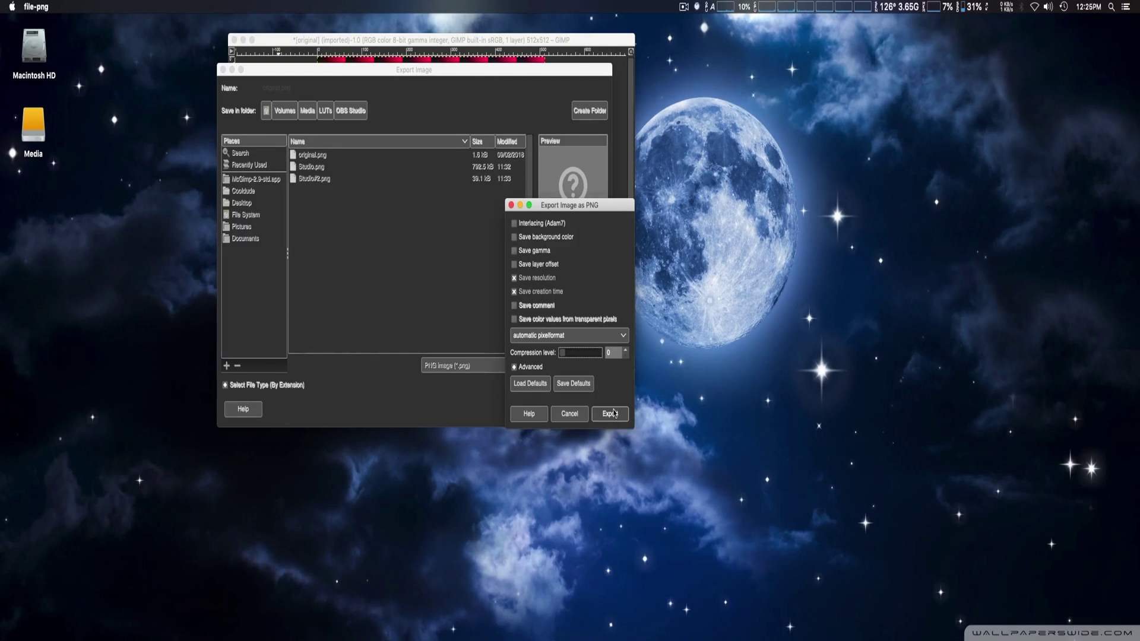
{"action": "left_click", "coordinate": [511, 205]}
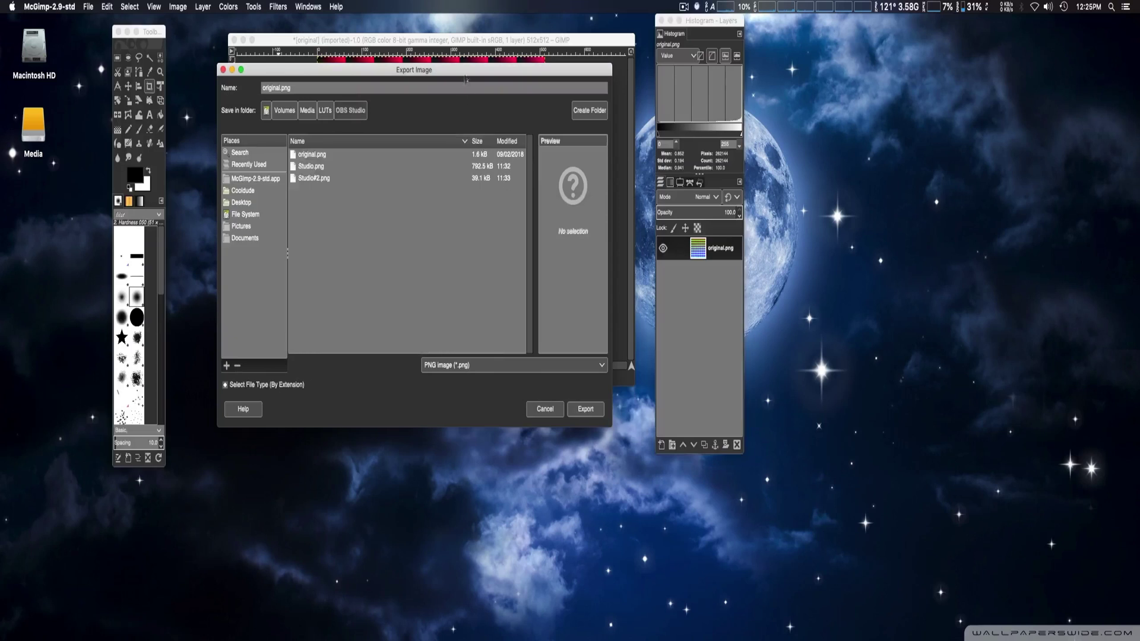
{"action": "left_click_drag", "start_coordinate": [466, 79], "coordinate": [480, 85]}
Quit GIMP, discarding the unsaved image changes.
{"action": "left_click", "coordinate": [43, 6]}
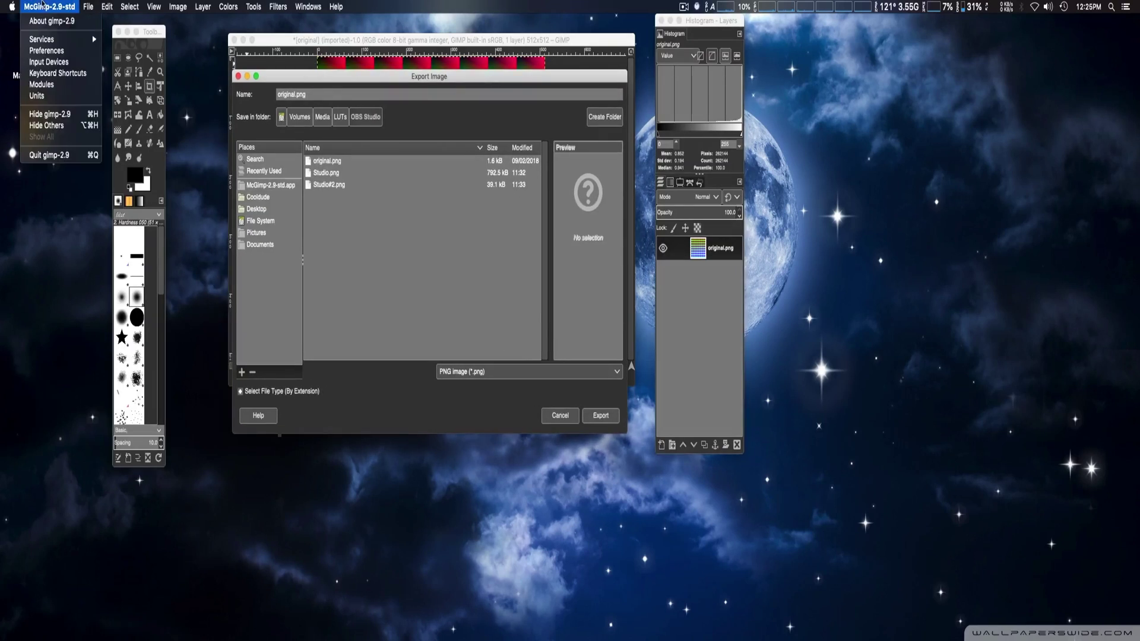
{"action": "left_click", "coordinate": [54, 155]}
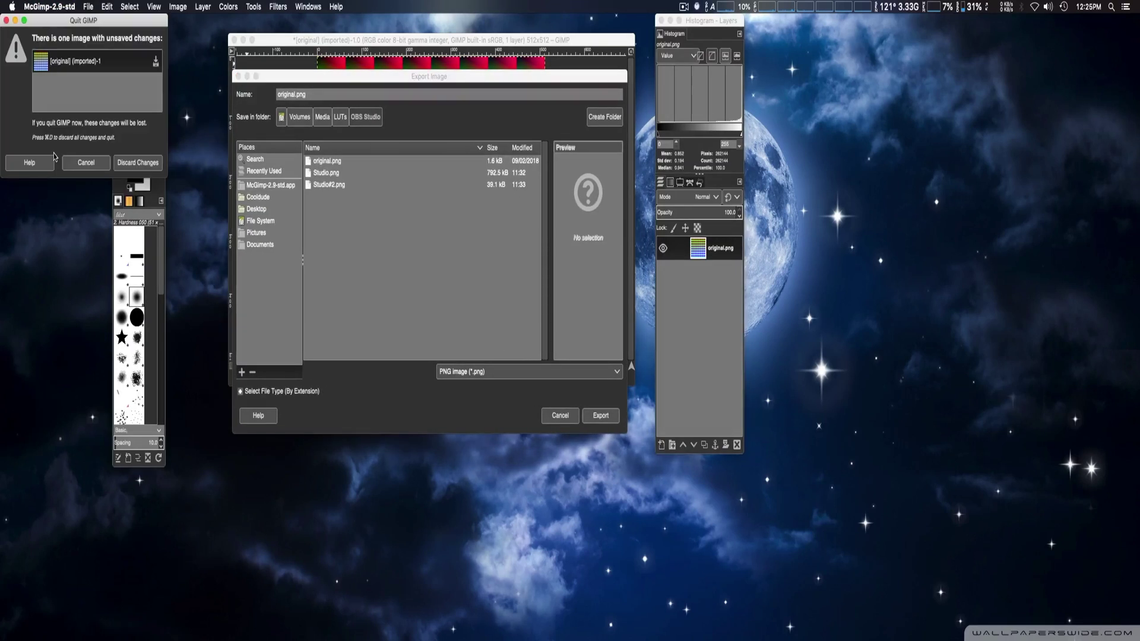
{"action": "left_click", "coordinate": [128, 163]}
{"action": "mouse_move", "coordinate": [678, 638]}
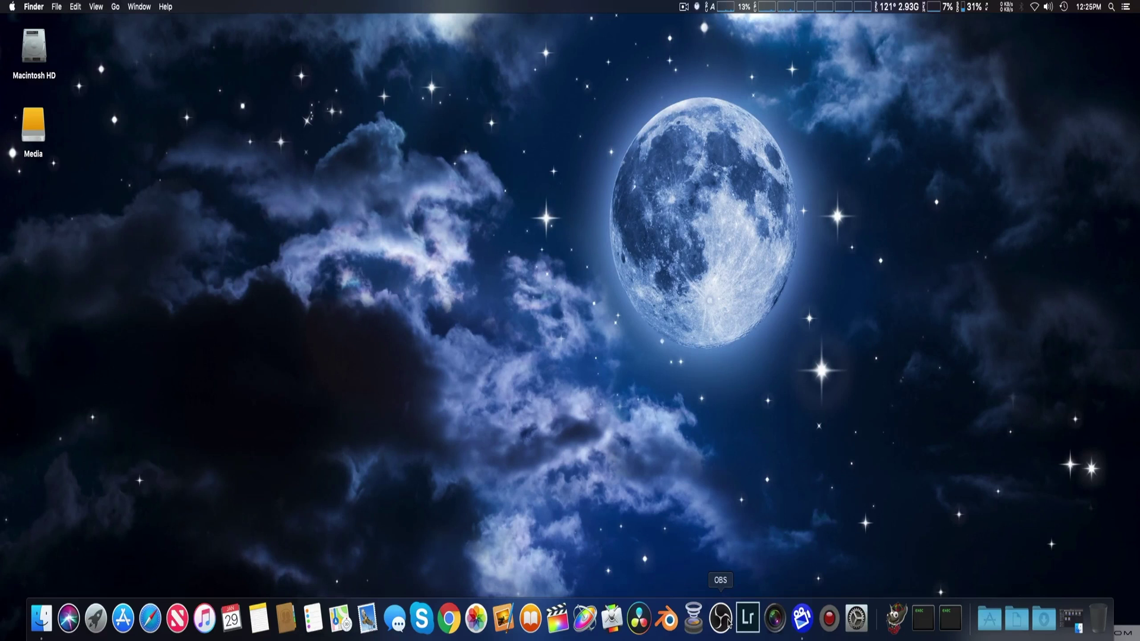
{"action": "left_click", "coordinate": [1076, 627]}
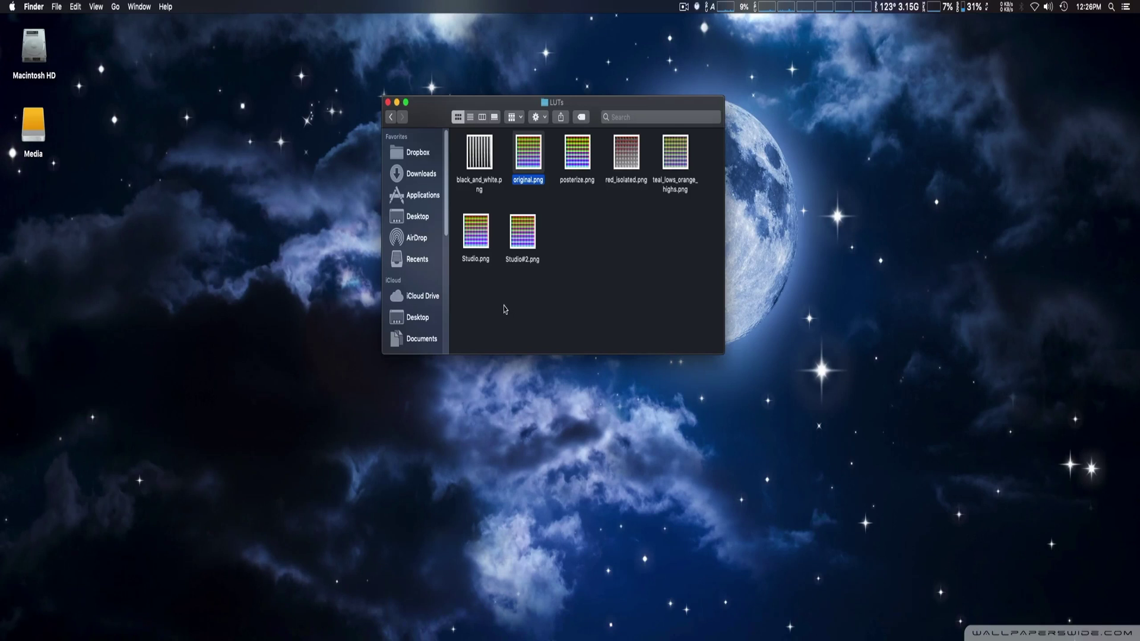
{"action": "left_click", "coordinate": [480, 238]}
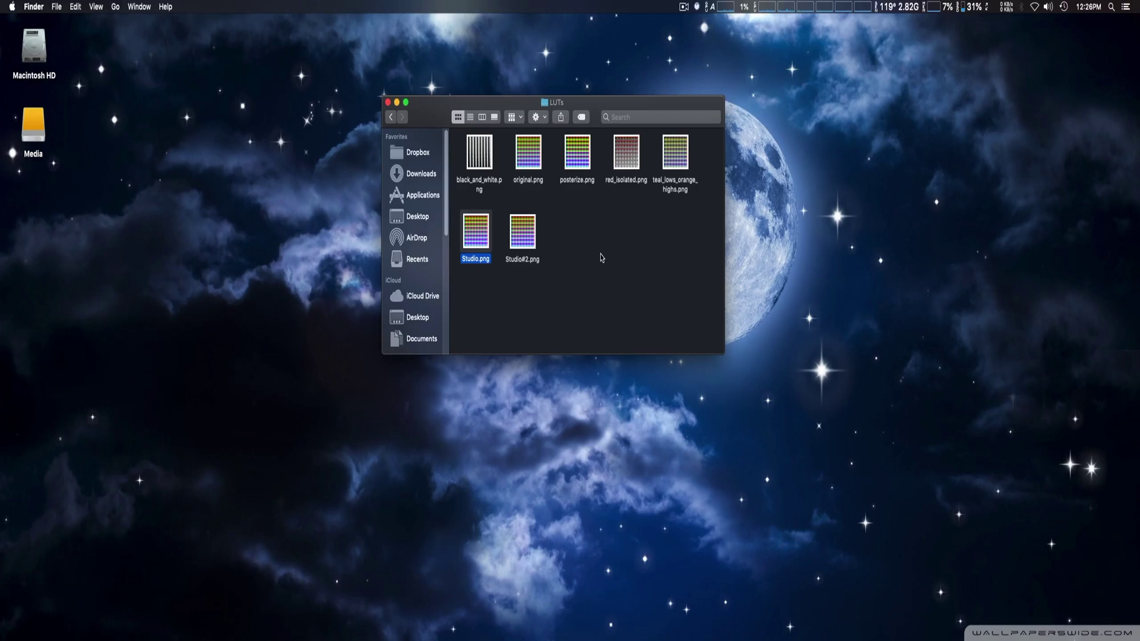
{"action": "left_click", "coordinate": [387, 102]}
{"action": "mouse_move", "coordinate": [630, 639]}
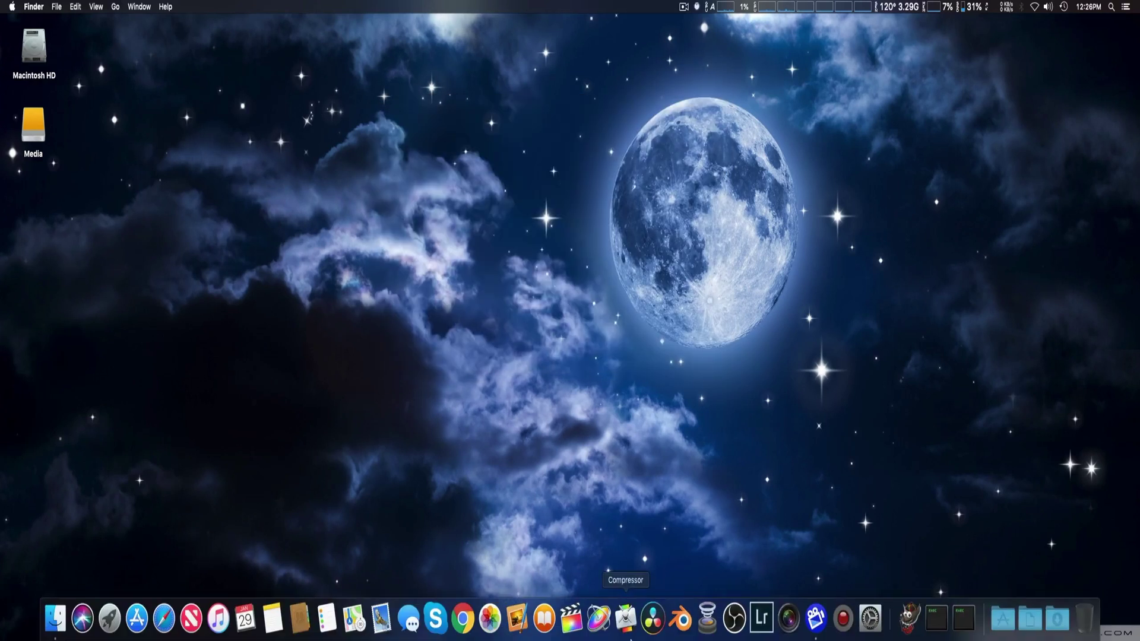
Switch to OBS Studio and select the Blackmagic Device camera source.
{"action": "left_click", "coordinate": [733, 620]}
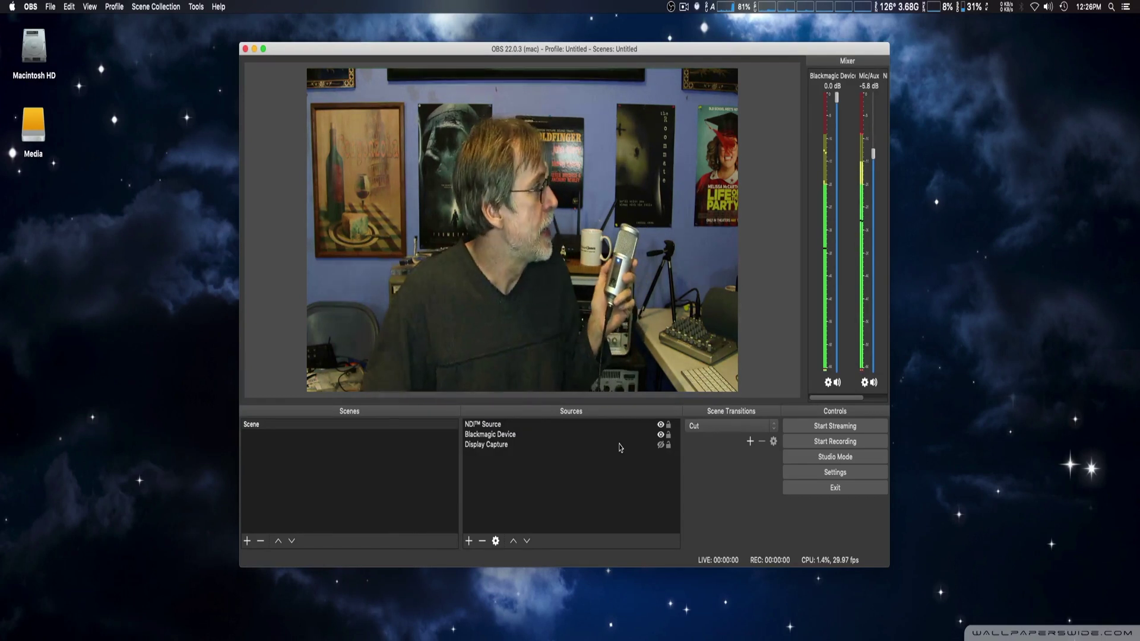
{"action": "left_click", "coordinate": [564, 435]}
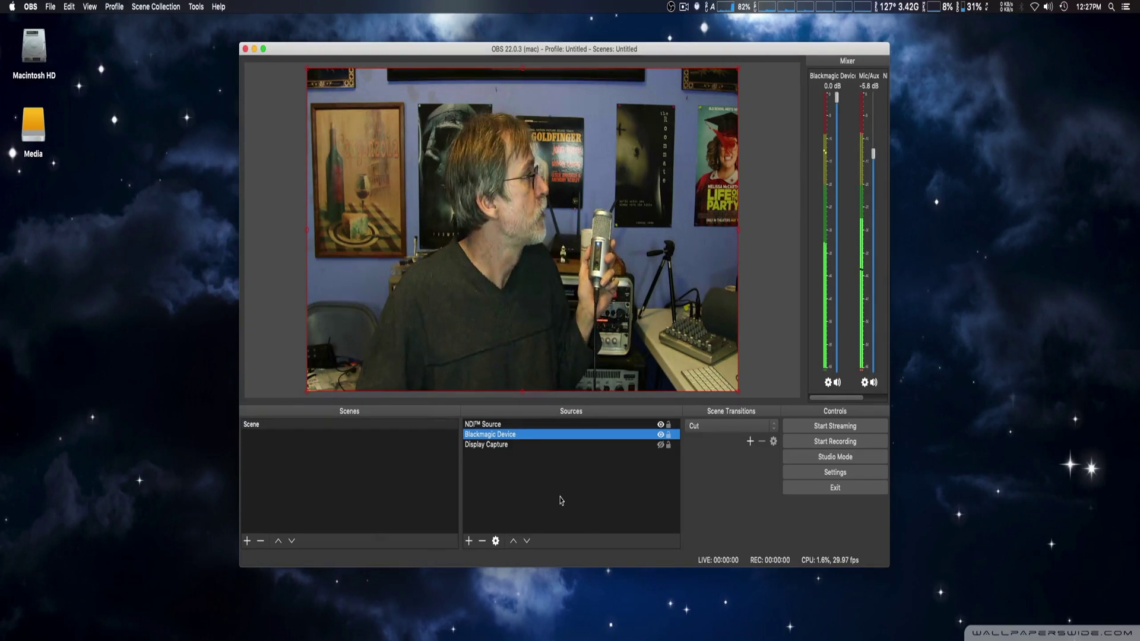
{"action": "right_click", "coordinate": [551, 435]}
Add an Apply LUT effect filter, keeping its default name, to Blackmagic Device.
{"action": "left_click", "coordinate": [569, 410]}
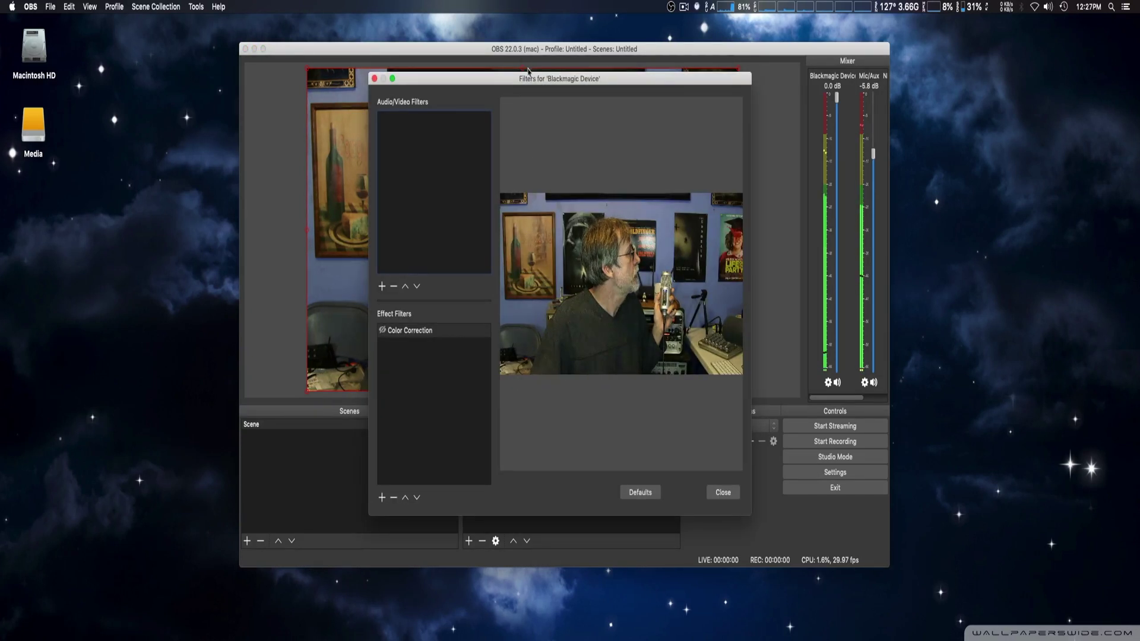
{"action": "left_click_drag", "start_coordinate": [530, 86], "coordinate": [895, 94]}
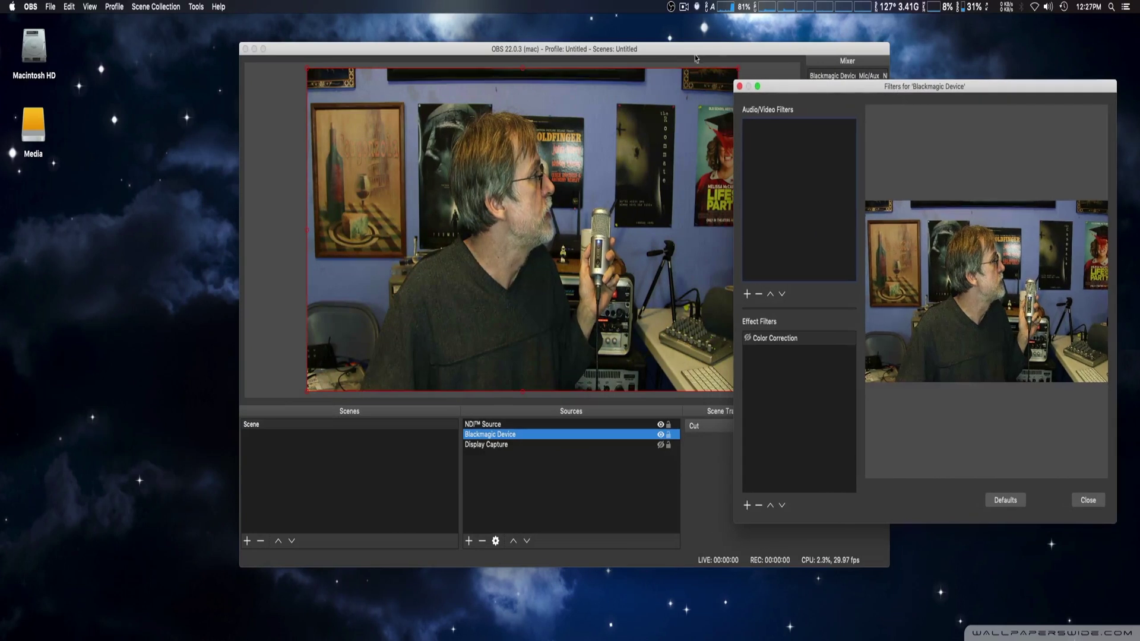
{"action": "left_click_drag", "start_coordinate": [716, 52], "coordinate": [490, 52]}
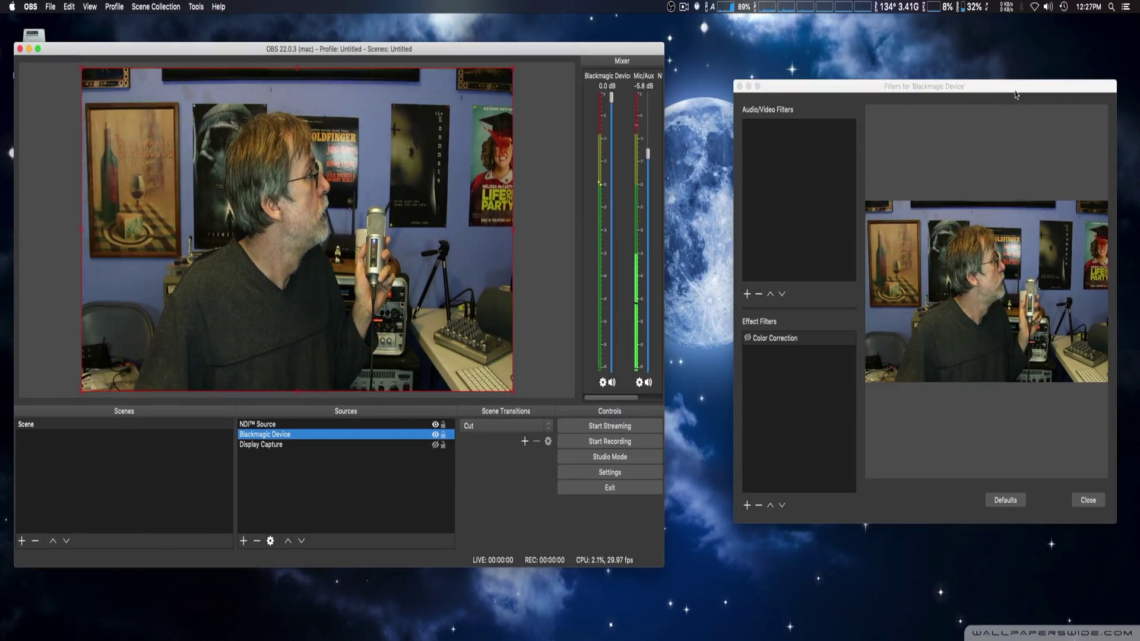
{"action": "left_click_drag", "start_coordinate": [1013, 87], "coordinate": [986, 87]}
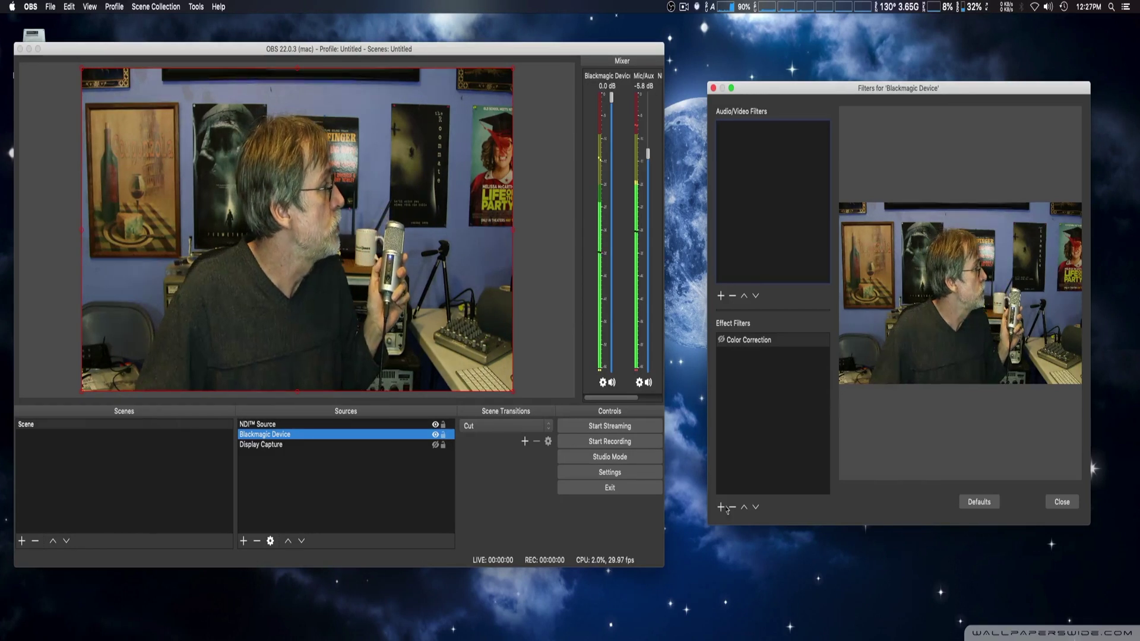
{"action": "left_click", "coordinate": [726, 508]}
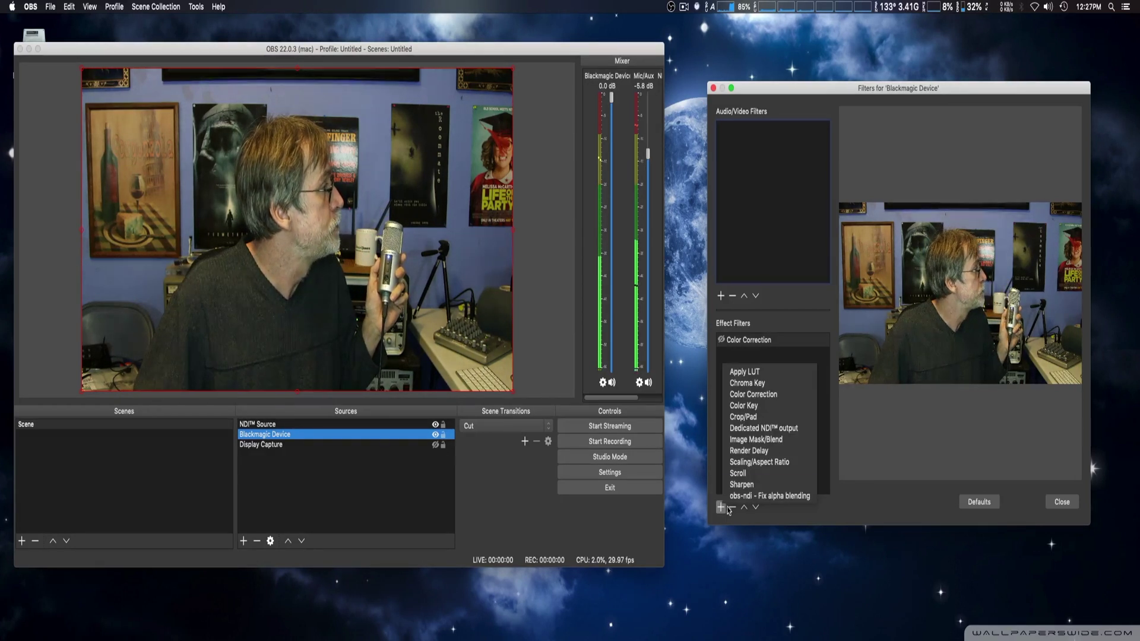
{"action": "left_click", "coordinate": [770, 377]}
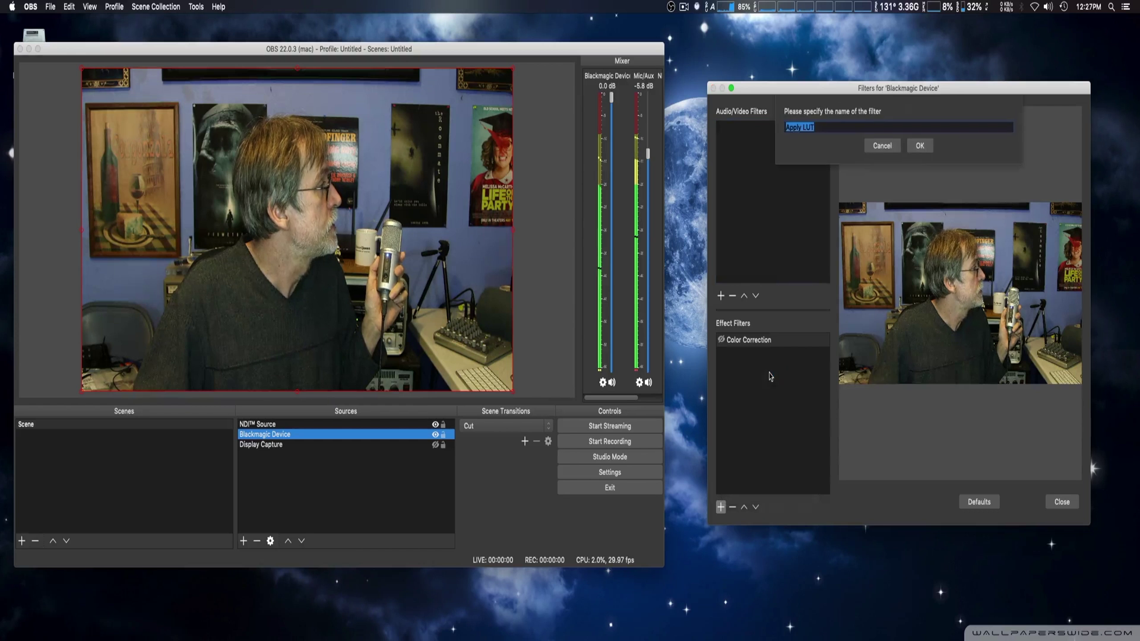
{"action": "left_click", "coordinate": [927, 145]}
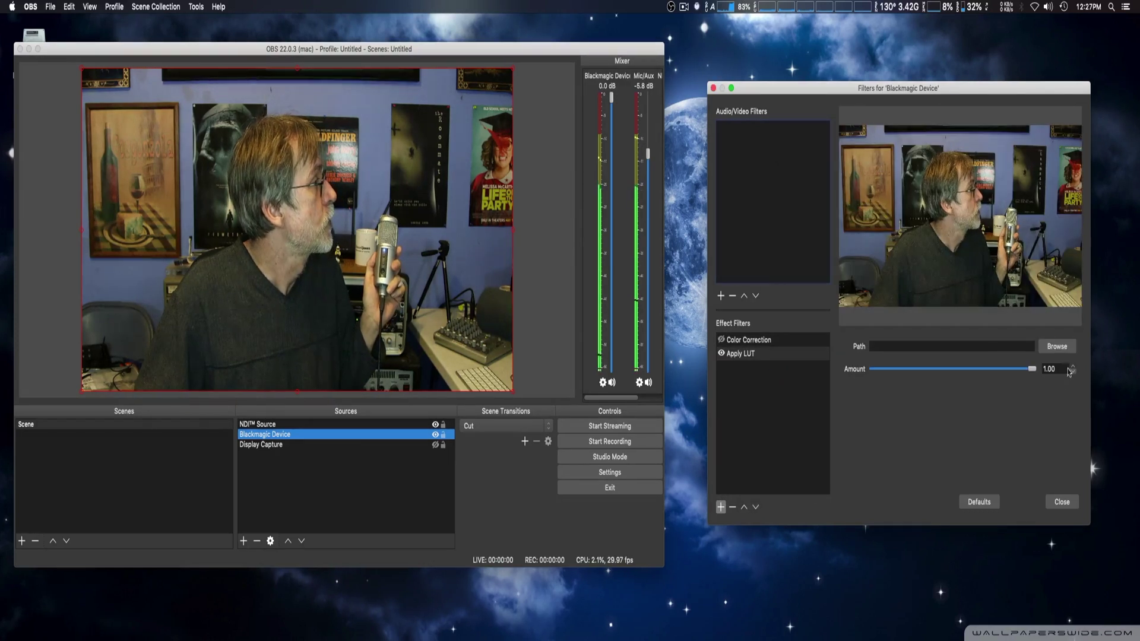
Load Studio.png from the obs-filters LUTs folder as the Apply LUT filter's image.
{"action": "left_click", "coordinate": [1056, 347]}
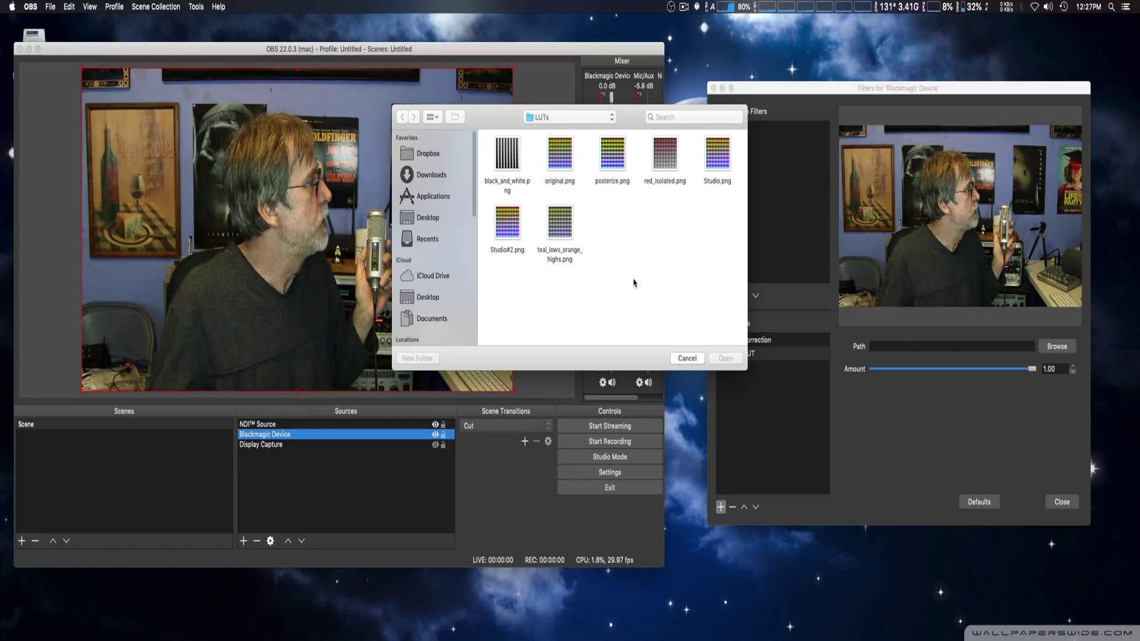
{"action": "left_click", "coordinate": [724, 162]}
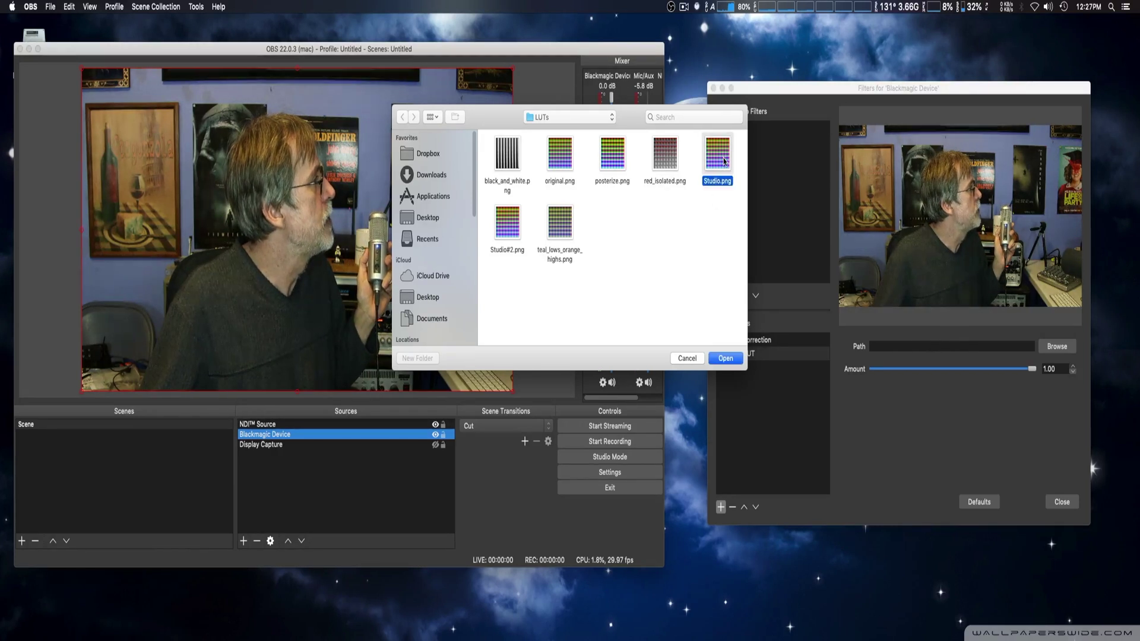
{"action": "left_click", "coordinate": [724, 359]}
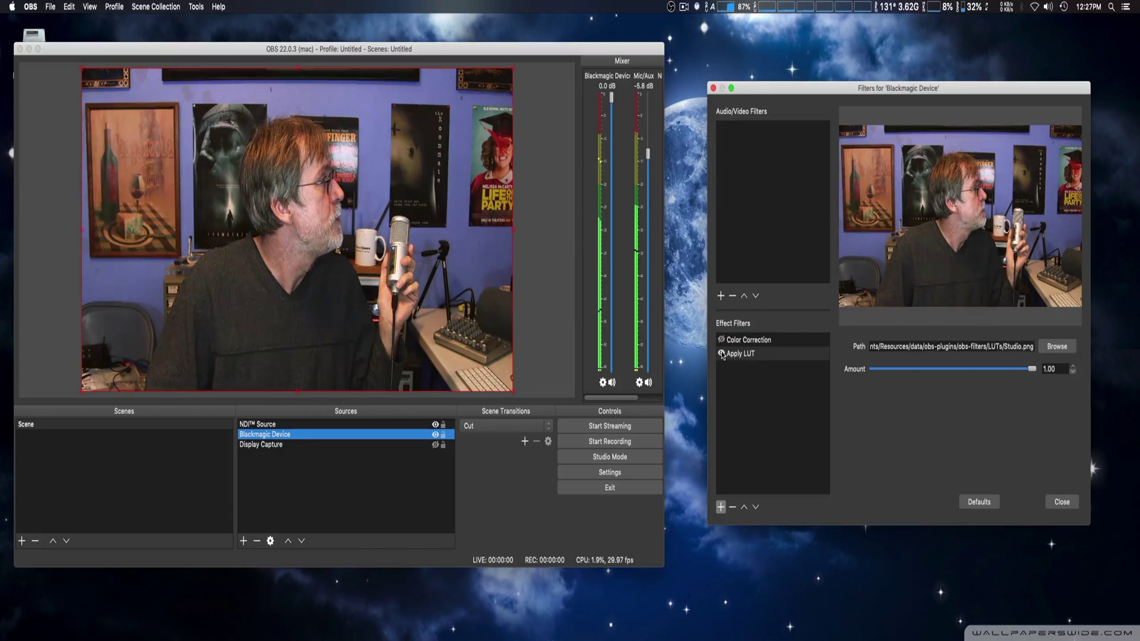
{"action": "left_click", "coordinate": [721, 355]}
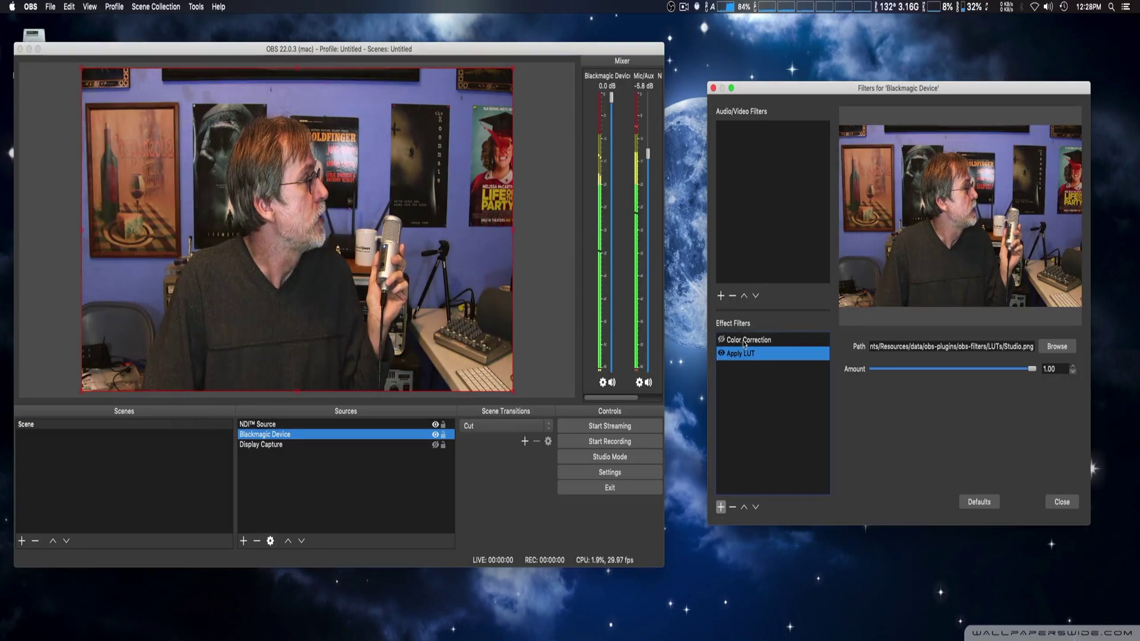
Inspect the Color Correction filter settings, then close the camera's Filters window.
{"action": "left_click", "coordinate": [745, 342]}
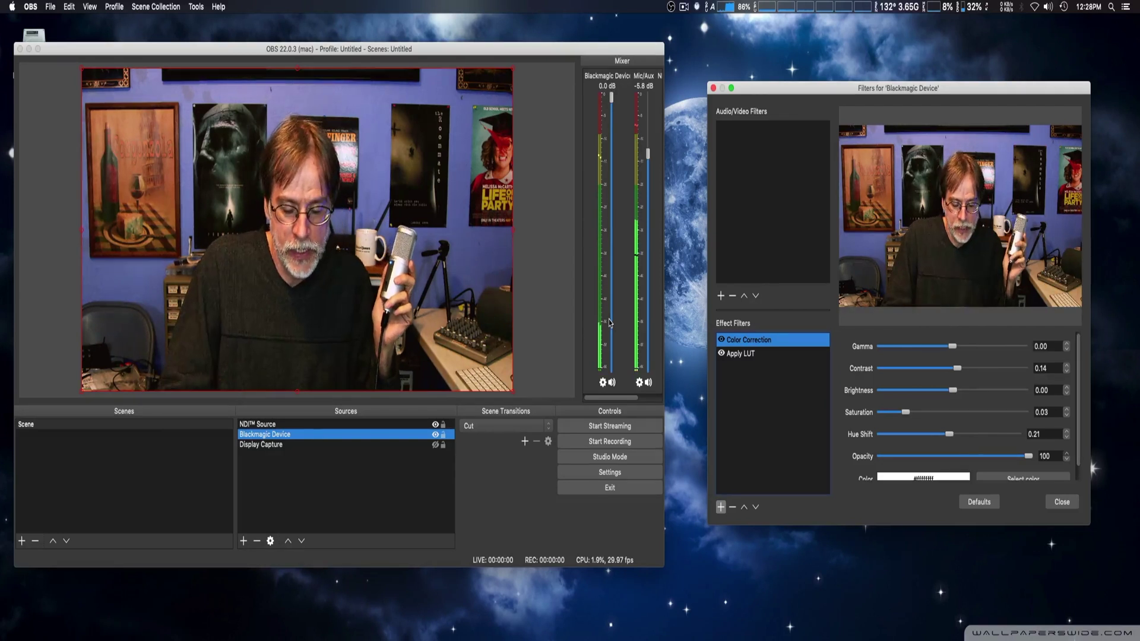
{"action": "left_click", "coordinate": [713, 88]}
{"action": "left_click_drag", "start_coordinate": [547, 51], "coordinate": [825, 69]}
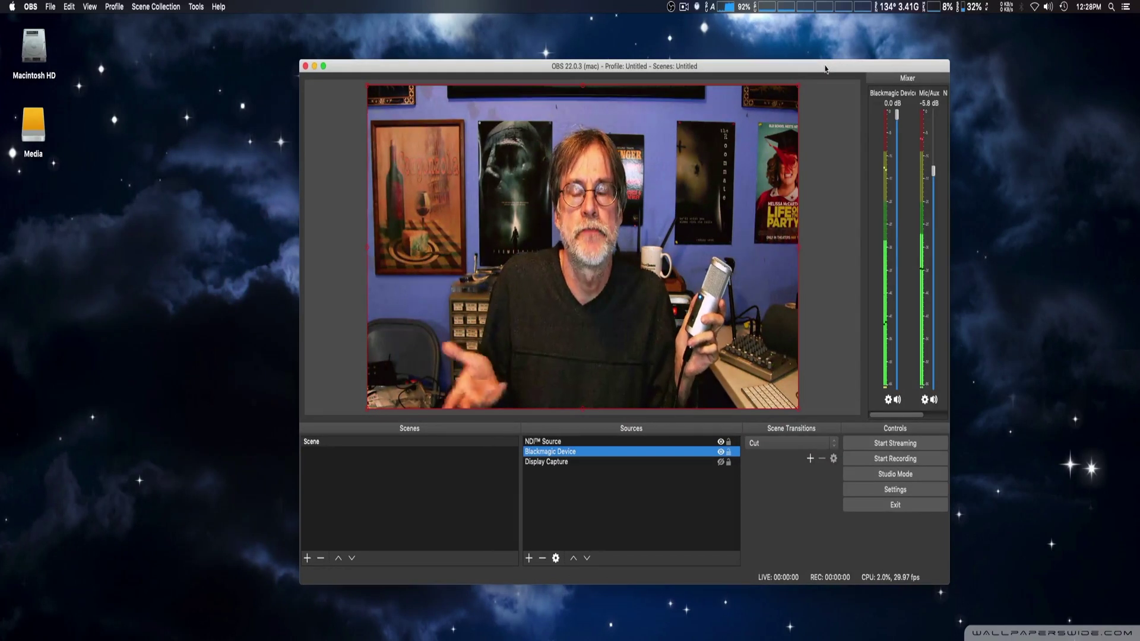